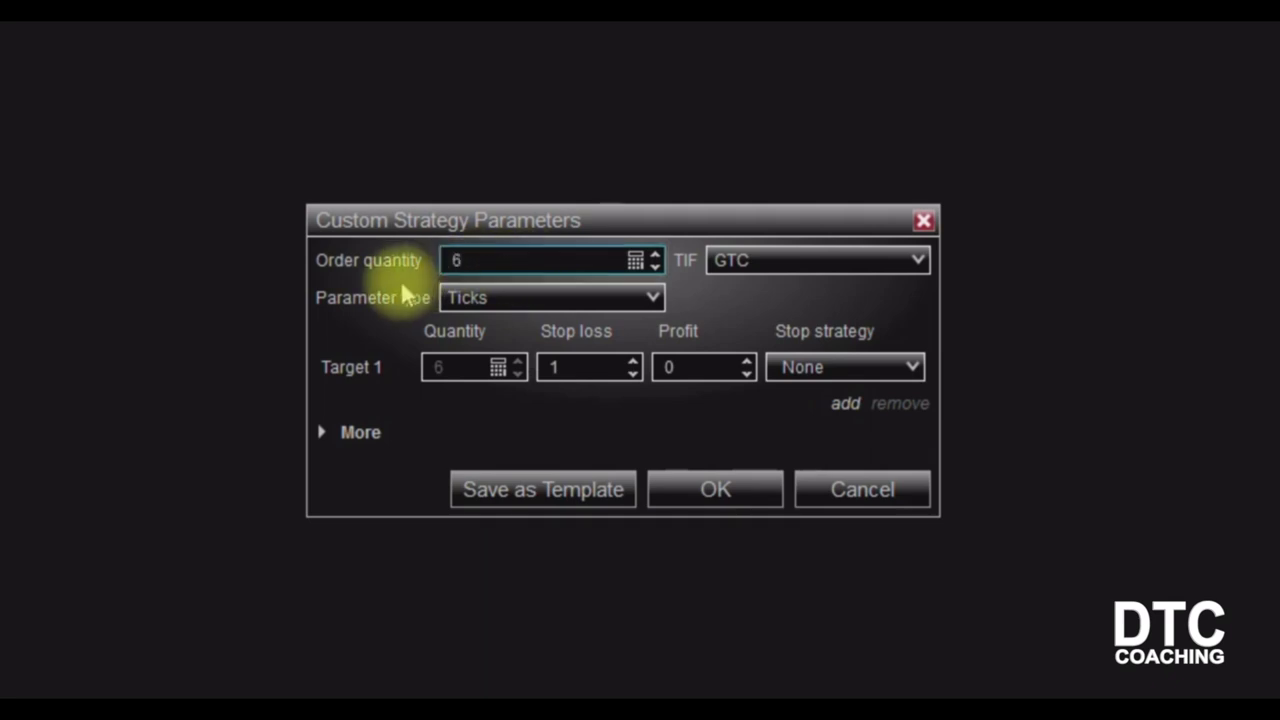
Step: Review the available TIF choices and parameter types for the custom strategy
click(736, 268)
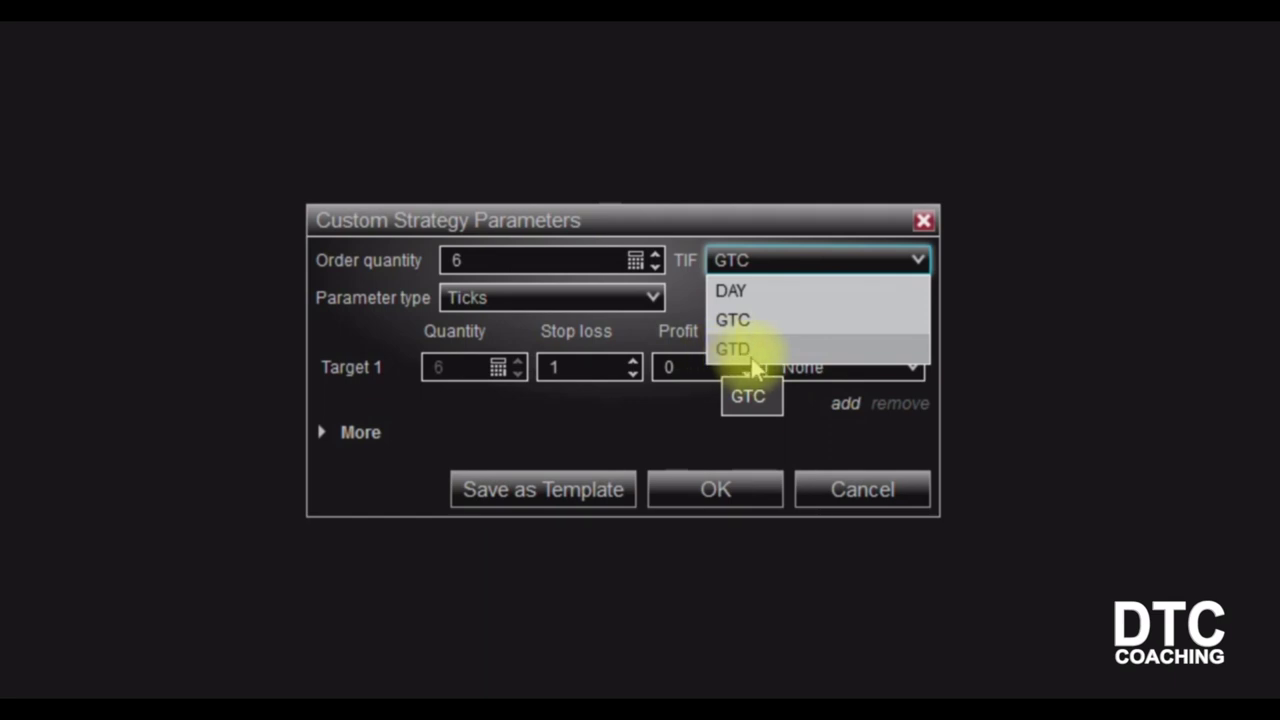
click(688, 290)
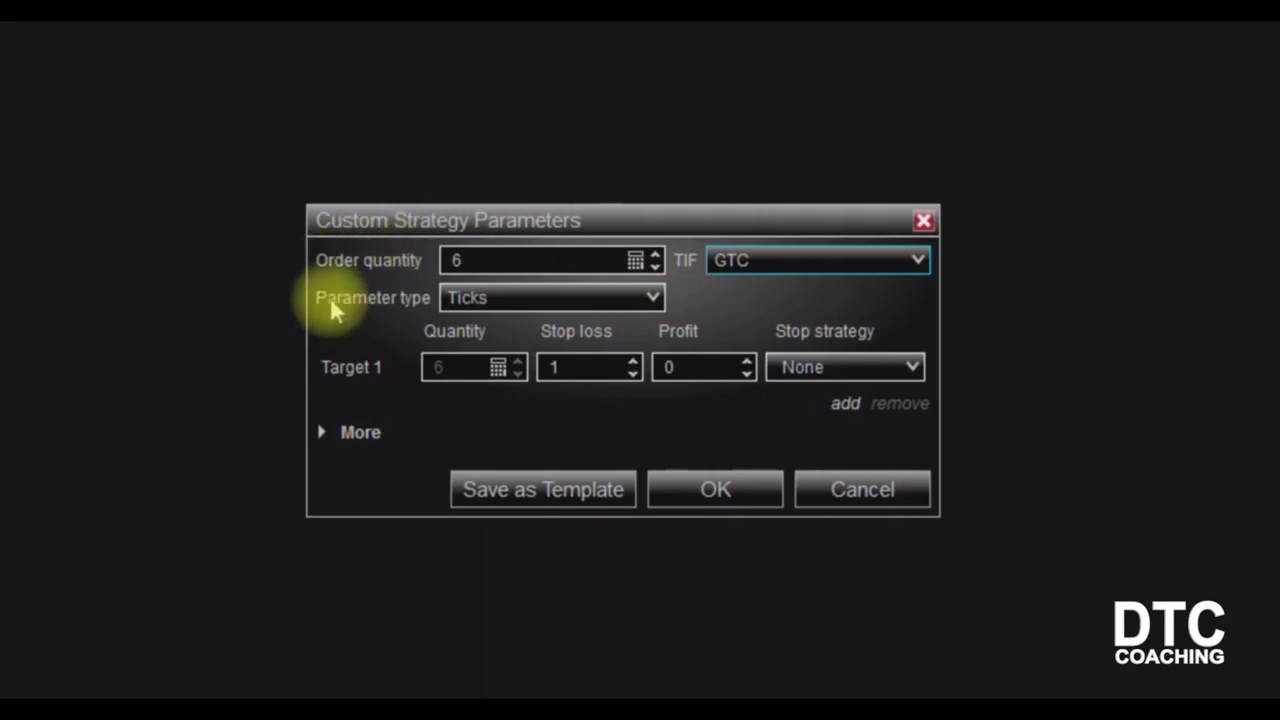
click(516, 298)
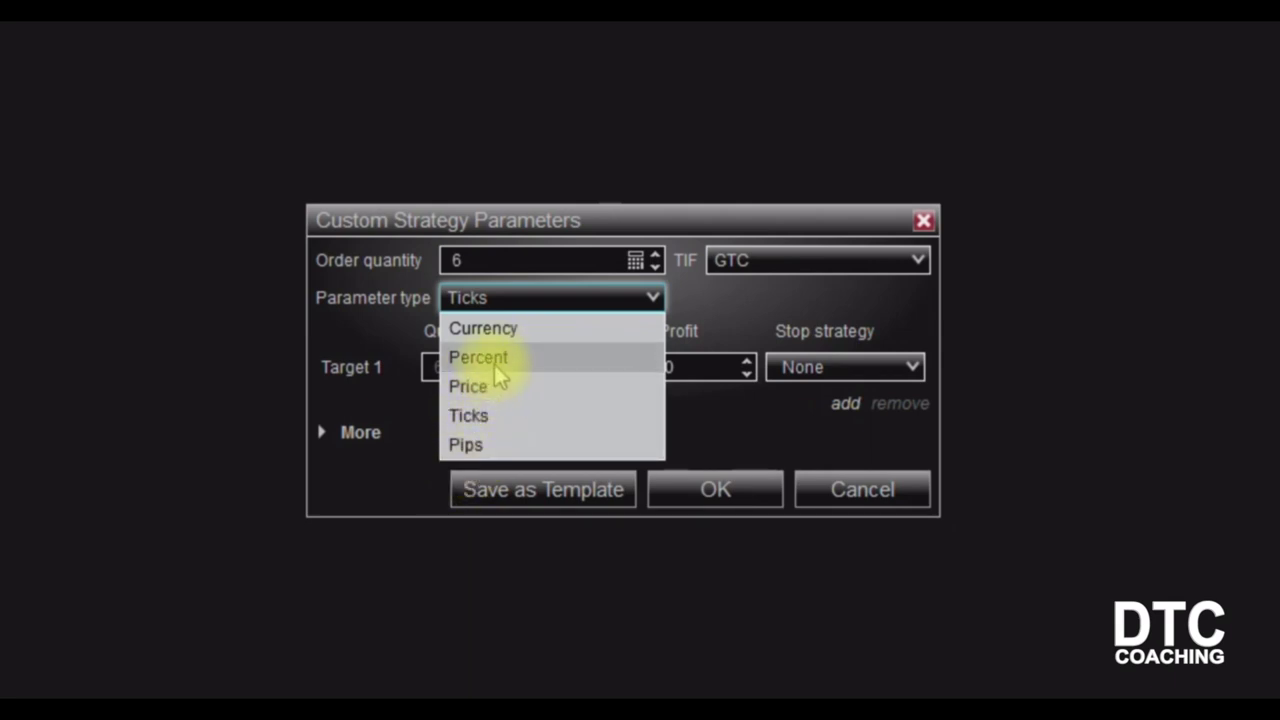
click(352, 316)
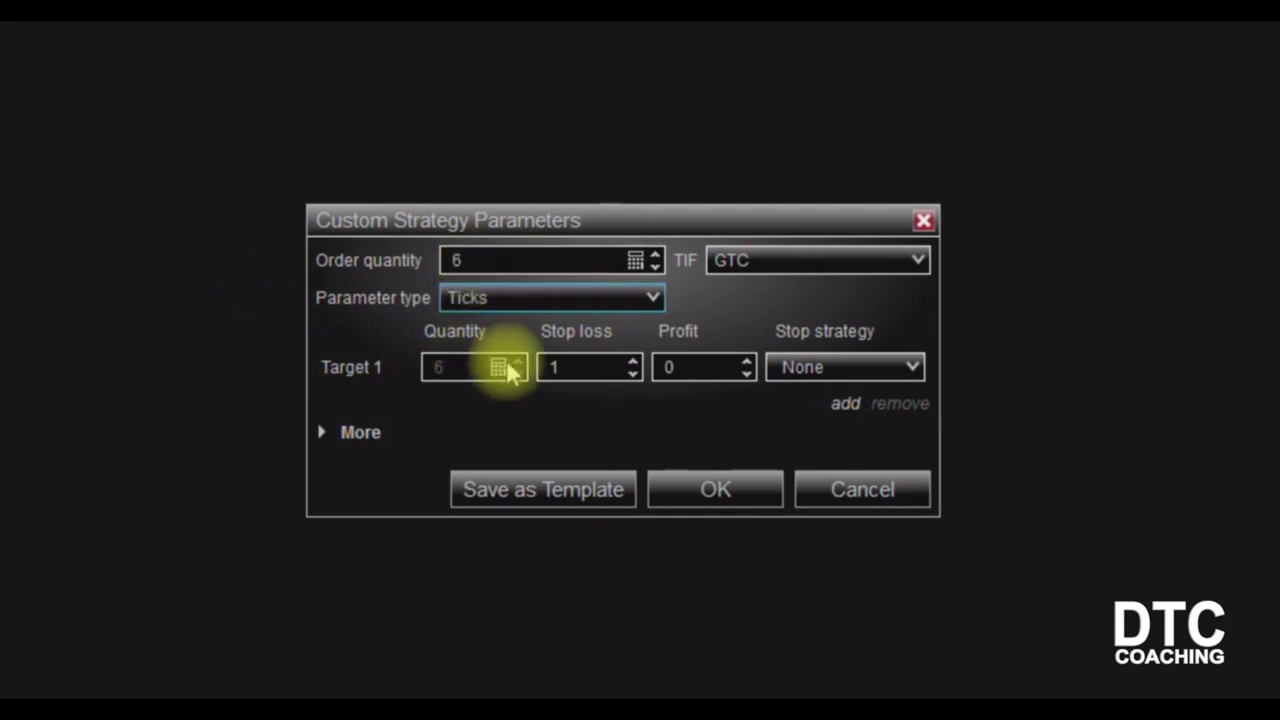
Step: Set Target 1's stop loss to 20 ticks and its profit to 20 ticks
click(562, 367)
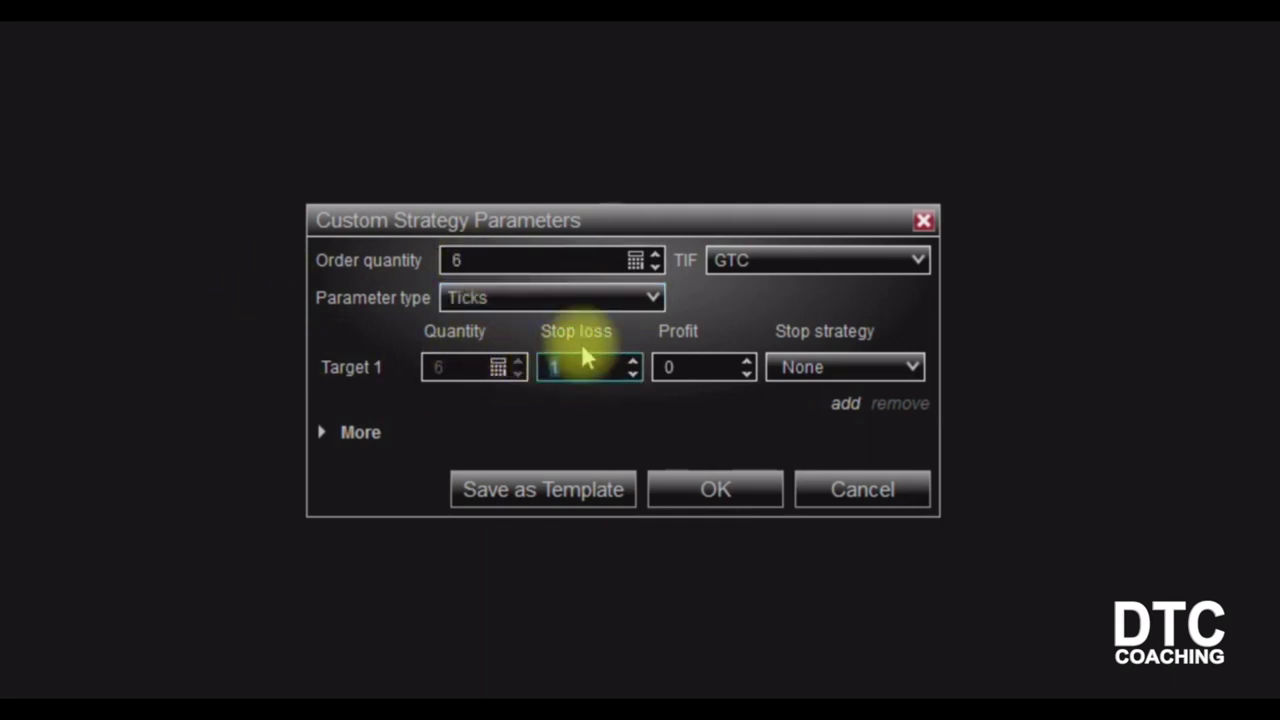
text(20)
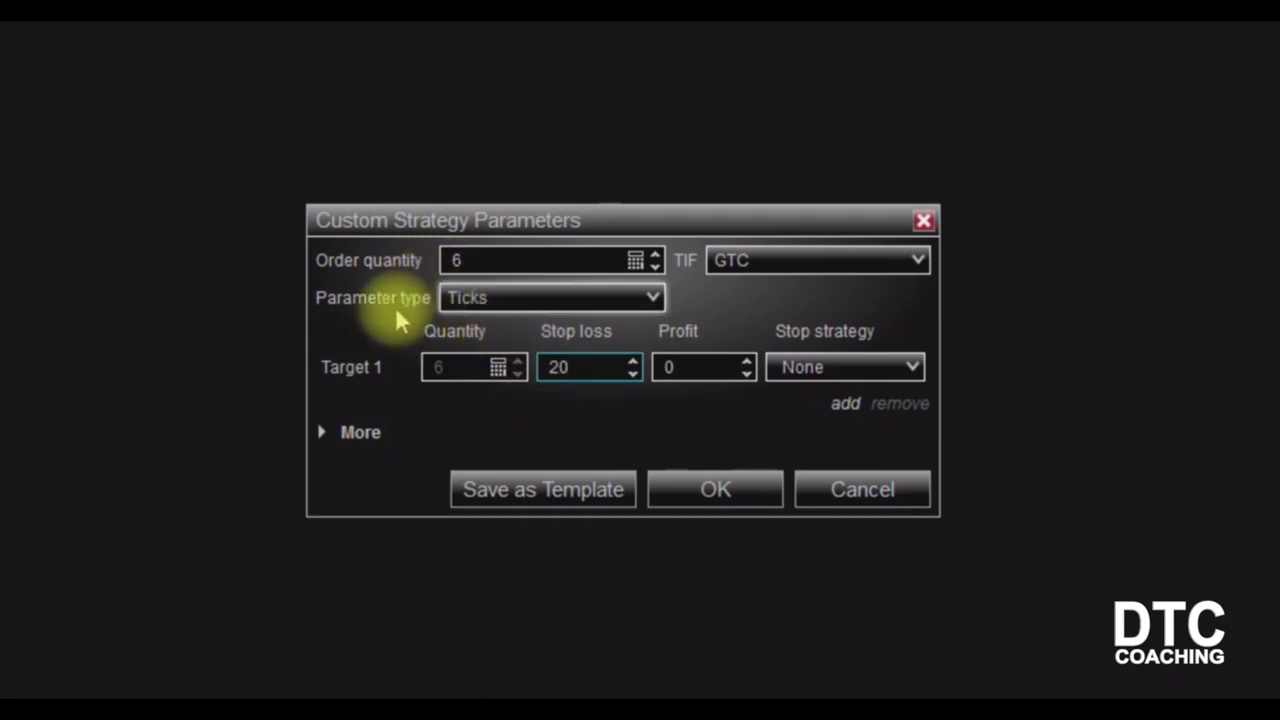
click(700, 369)
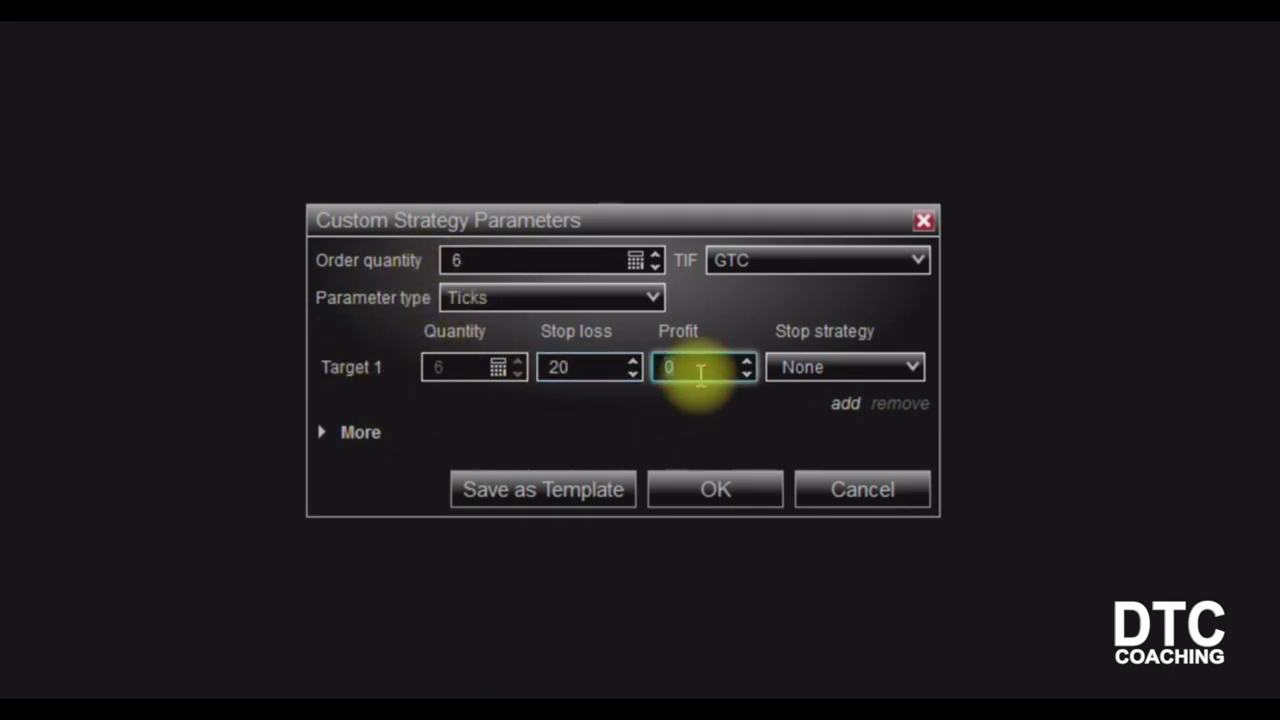
text(20)
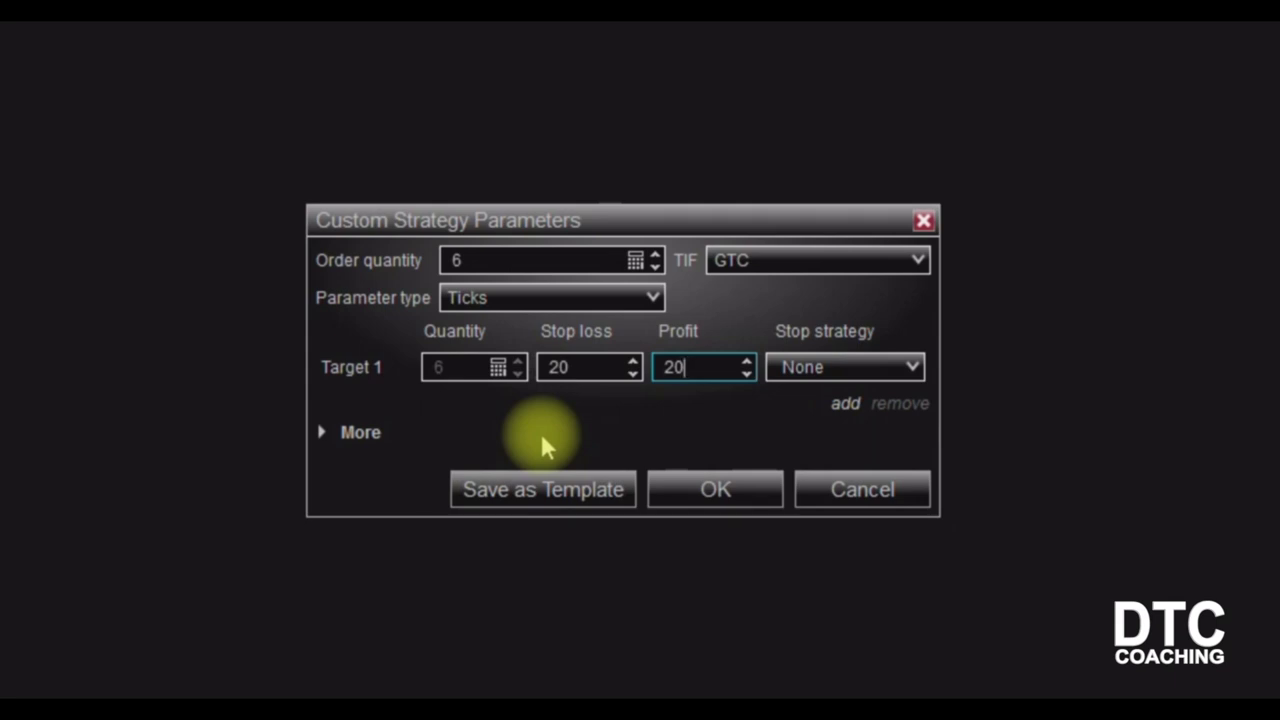
Step: Add a second target and split the order by setting the quantity of Target 1 and Target 2 to 3 each
click(845, 404)
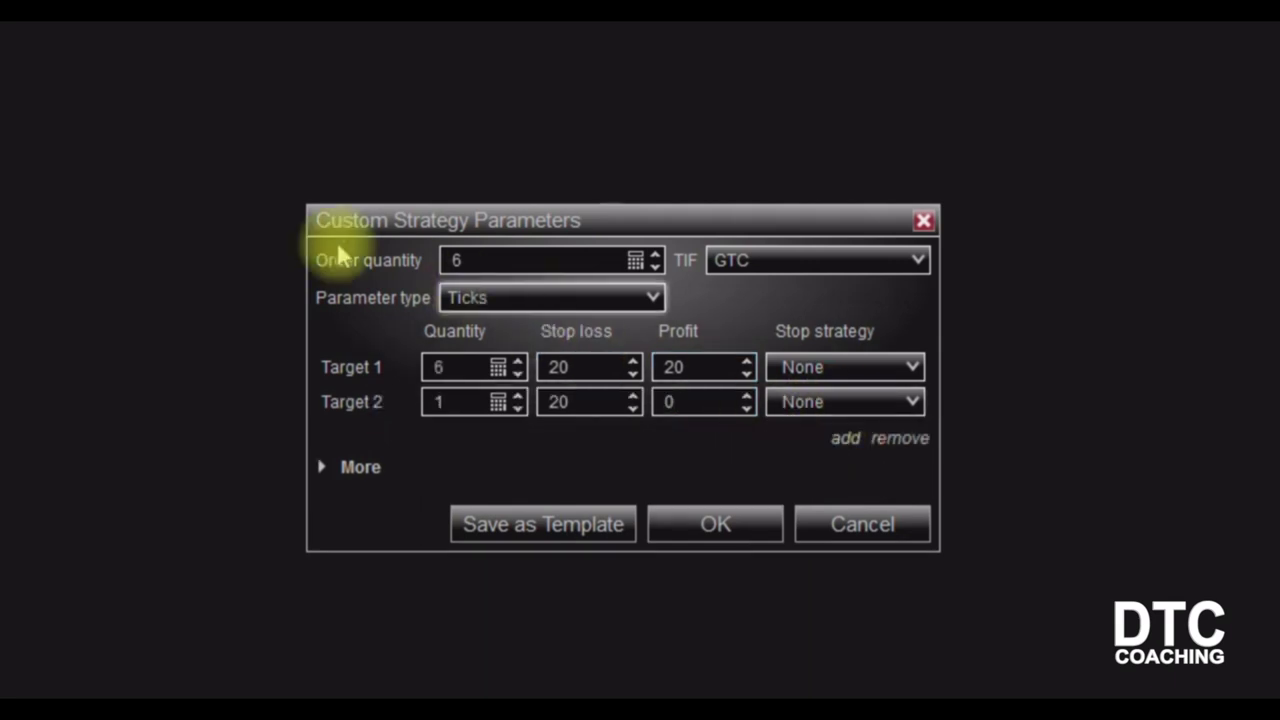
click(455, 367)
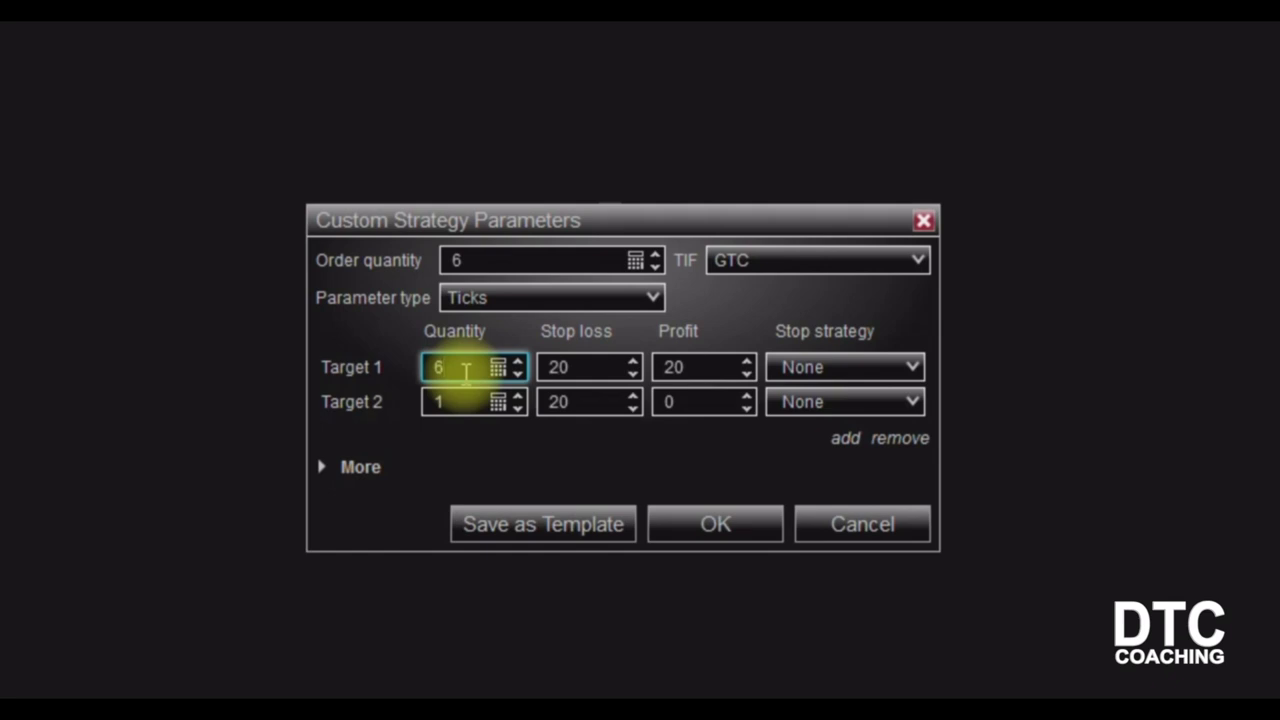
scroll(465, 372, up, 1)
scroll(465, 372, down, 2)
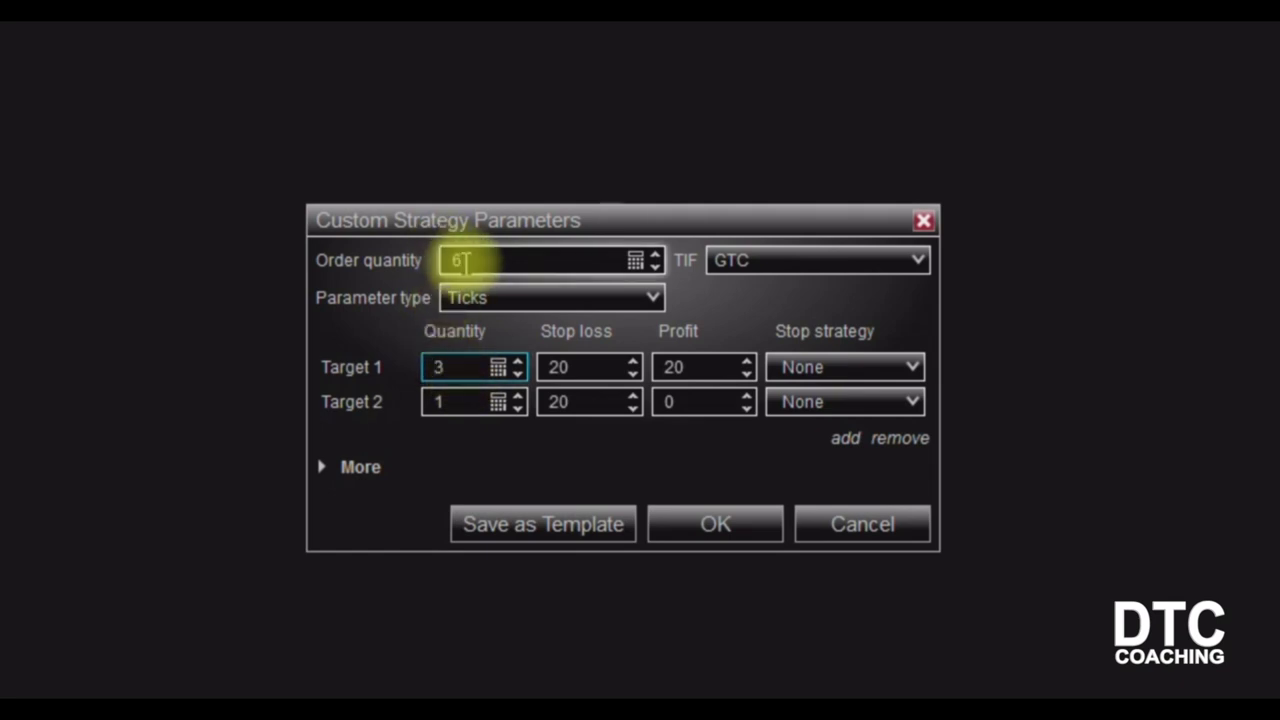
click(458, 403)
scroll(461, 404, up, 2)
scroll(461, 404, down, 2)
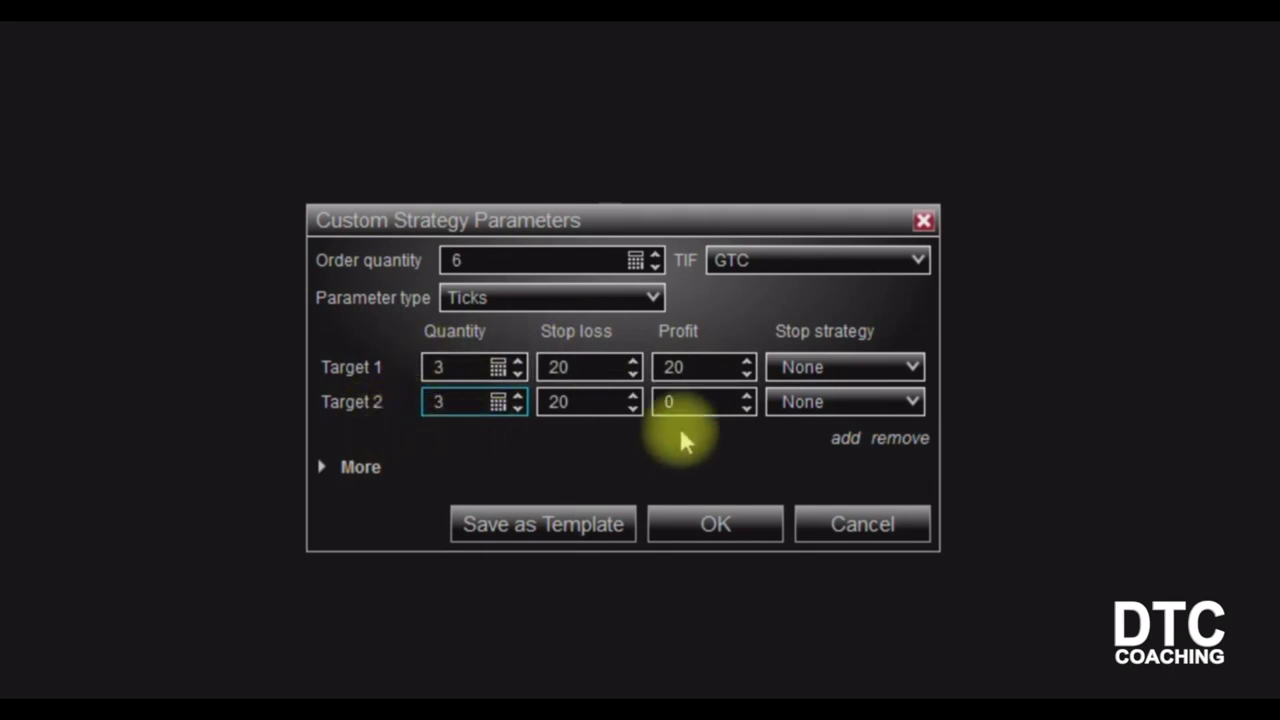
Step: Set Target 2's stop loss to 24 ticks and its profit to 40 ticks
click(578, 400)
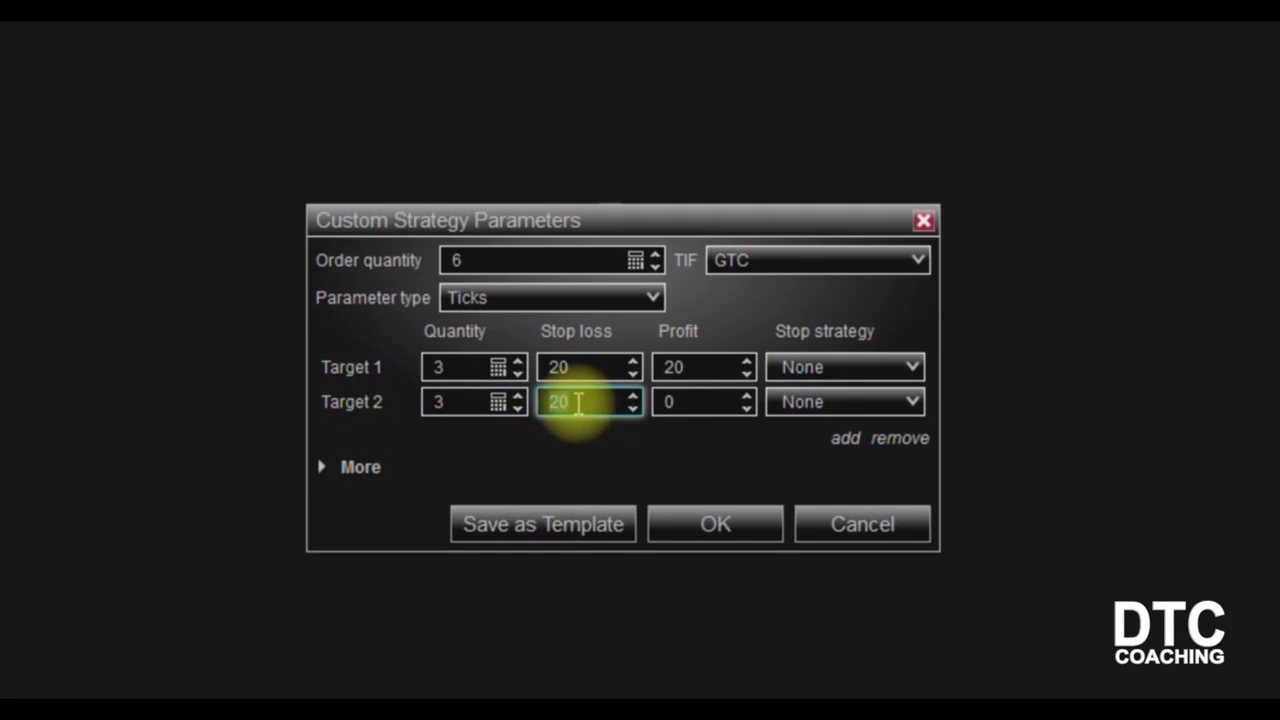
text(24)
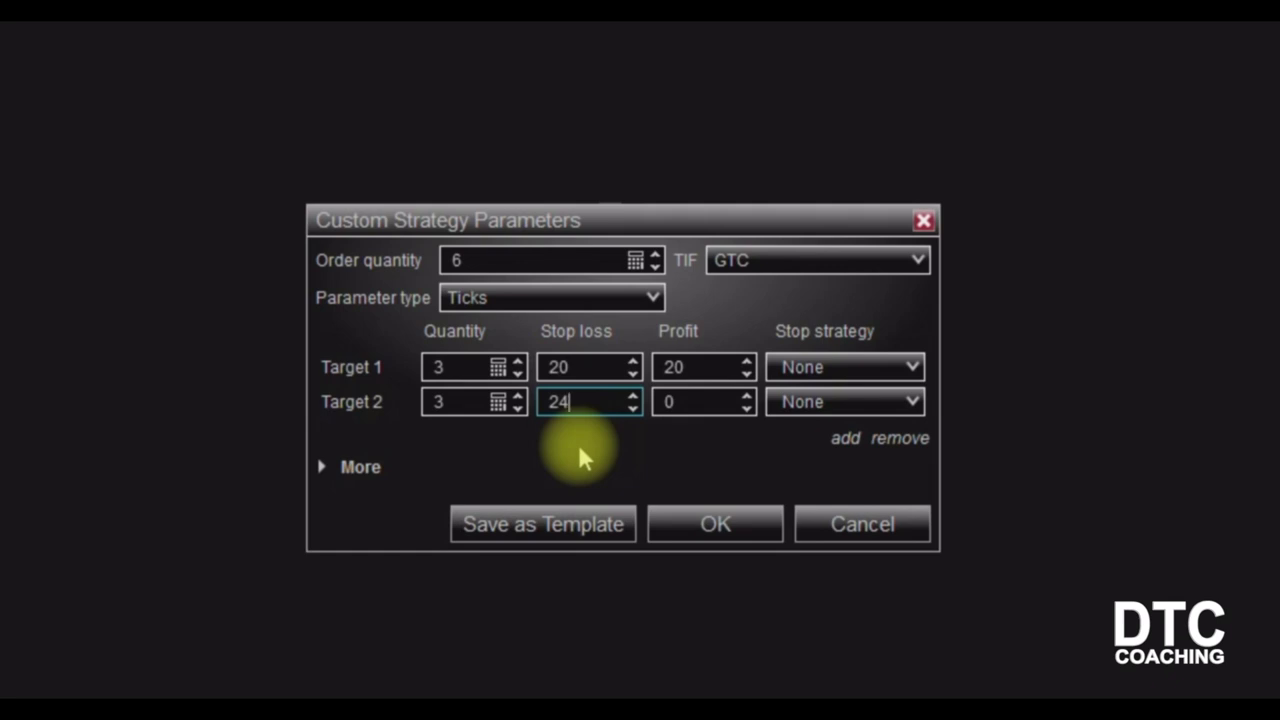
click(703, 408)
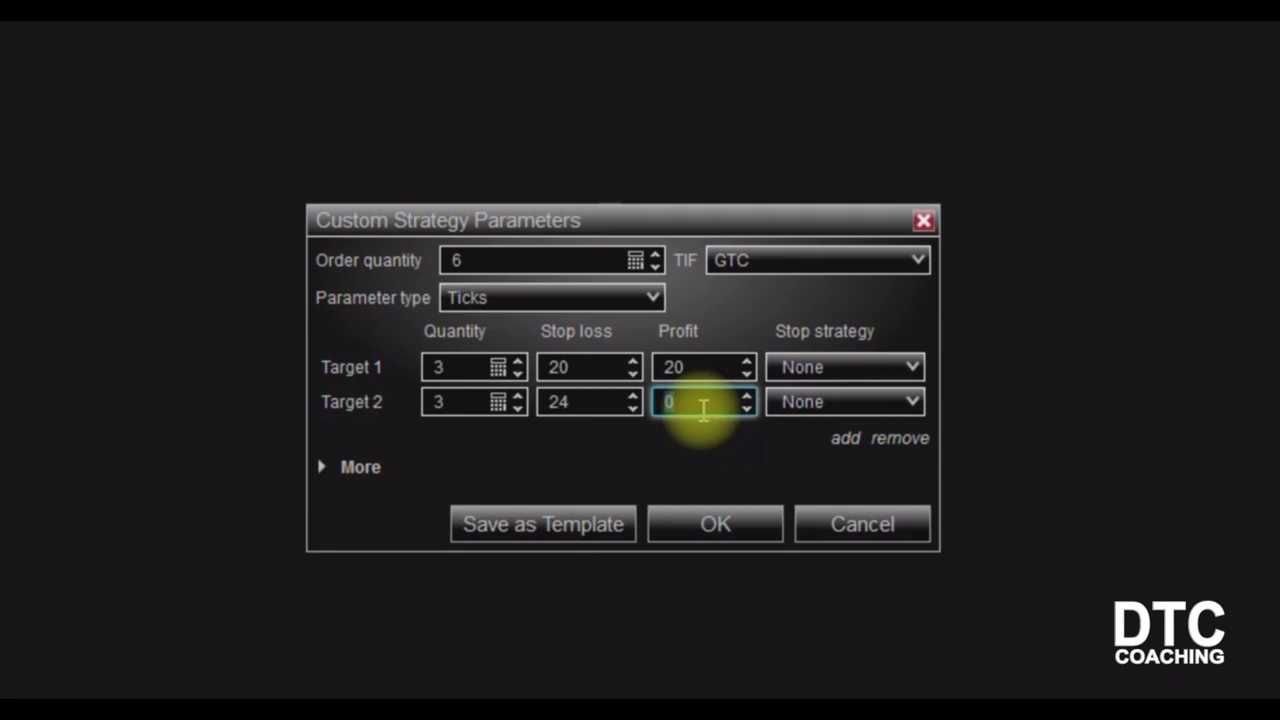
text(40)
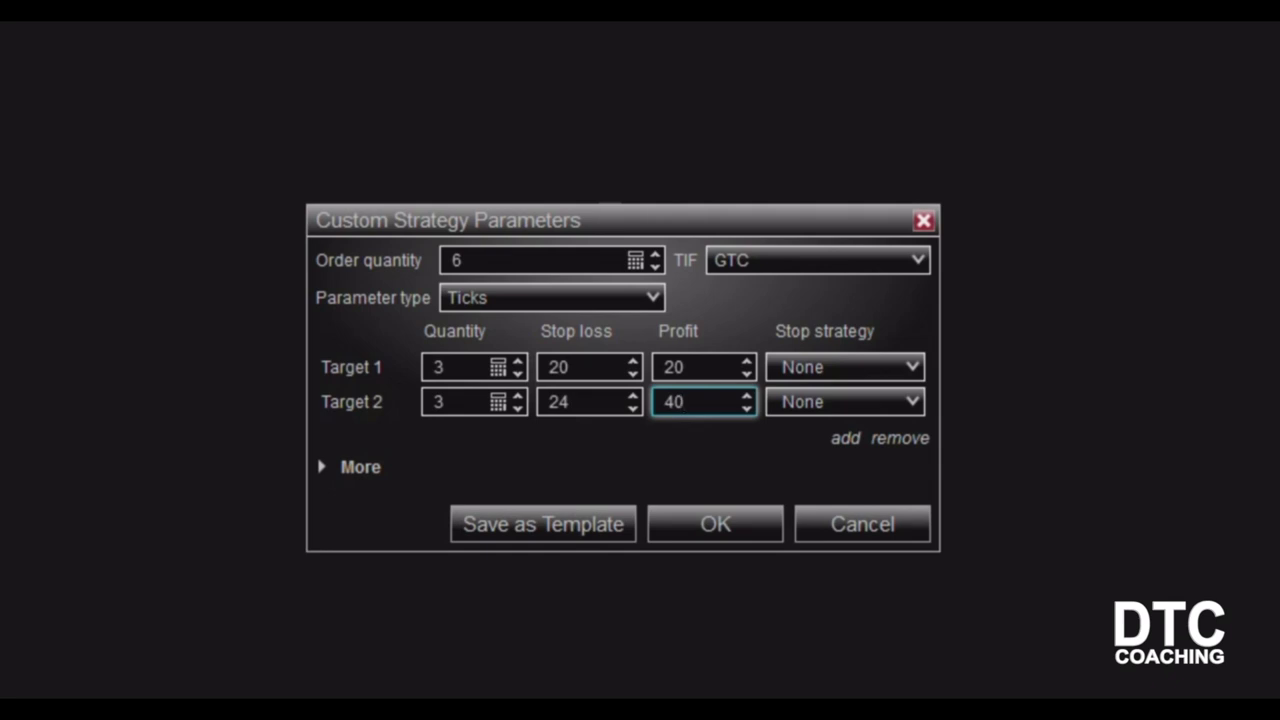
Step: Add a third target and reduce Target 2's quantity to 2
click(845, 440)
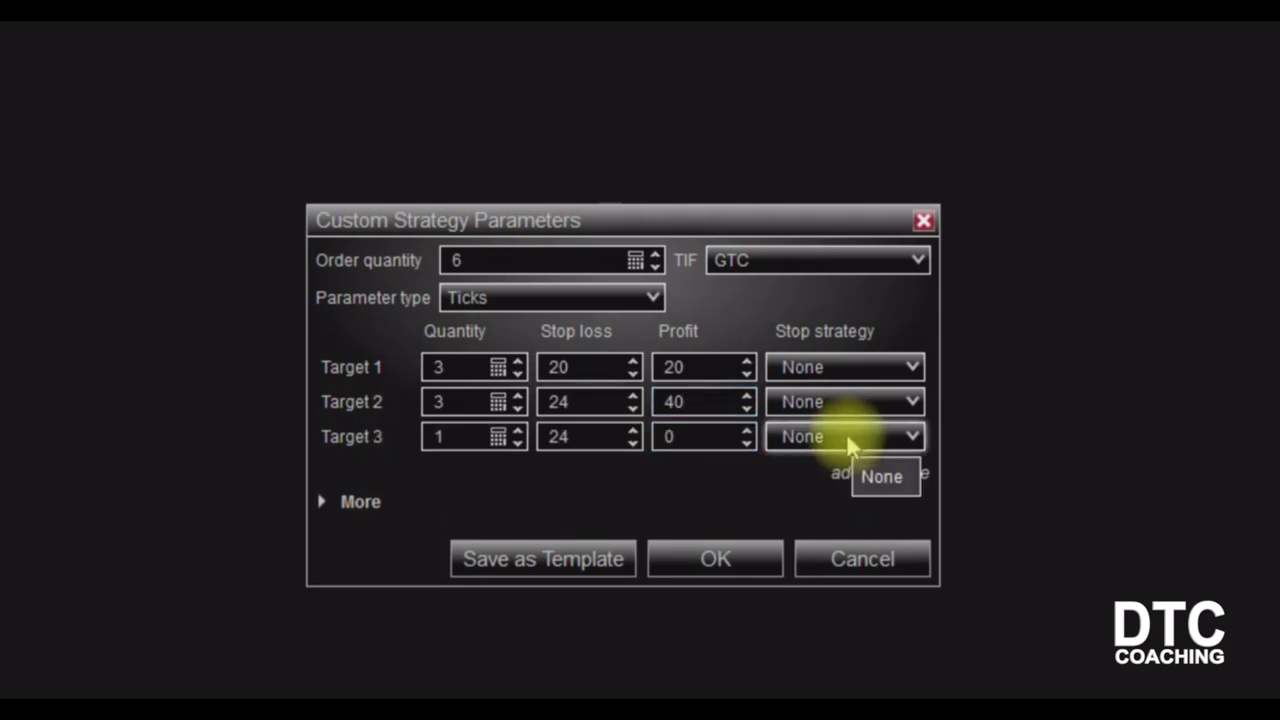
click(440, 367)
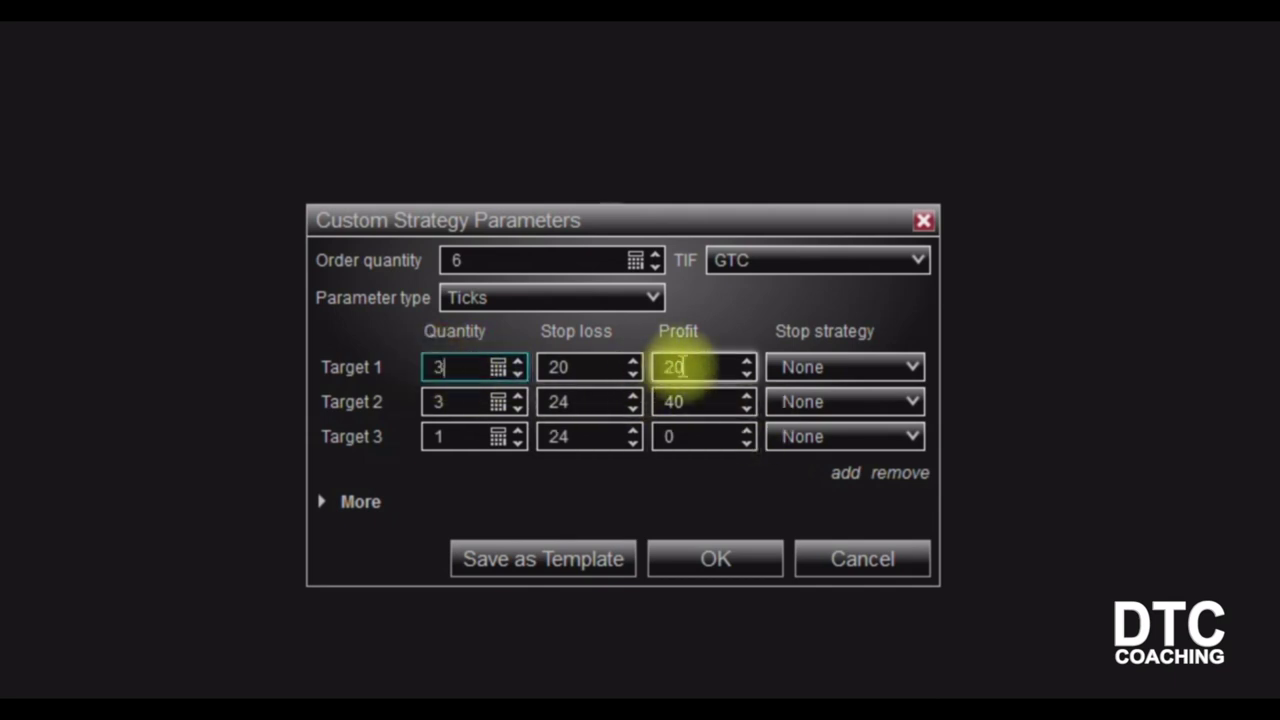
double_click(466, 403)
text(2)
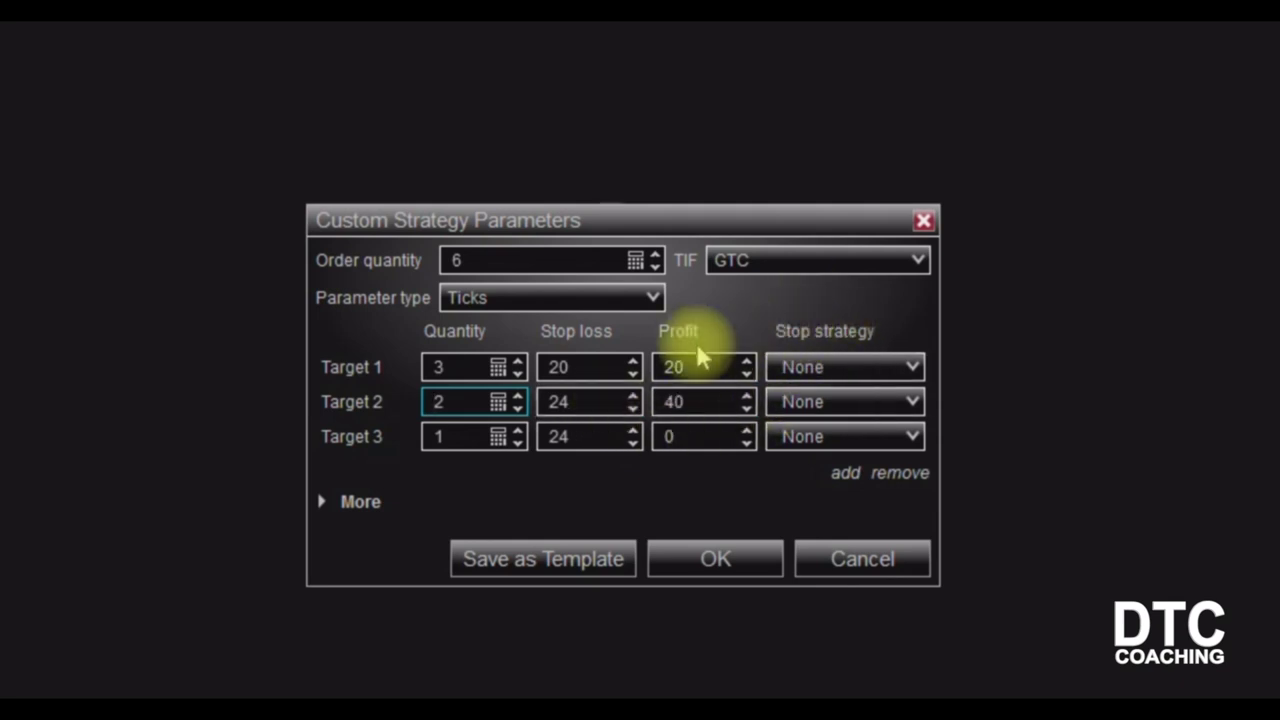
Step: Create a custom stop strategy for Target 2 with an auto breakeven profit trigger of 20 ticks plus 4
click(912, 402)
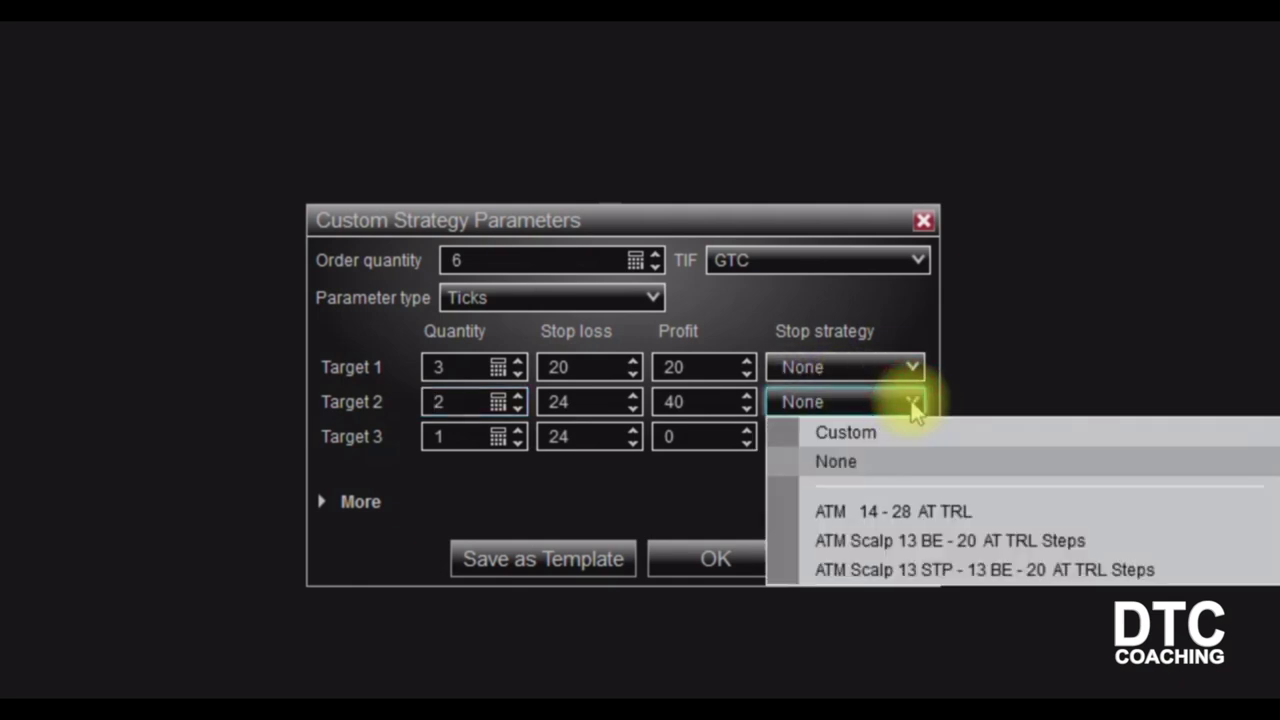
click(865, 428)
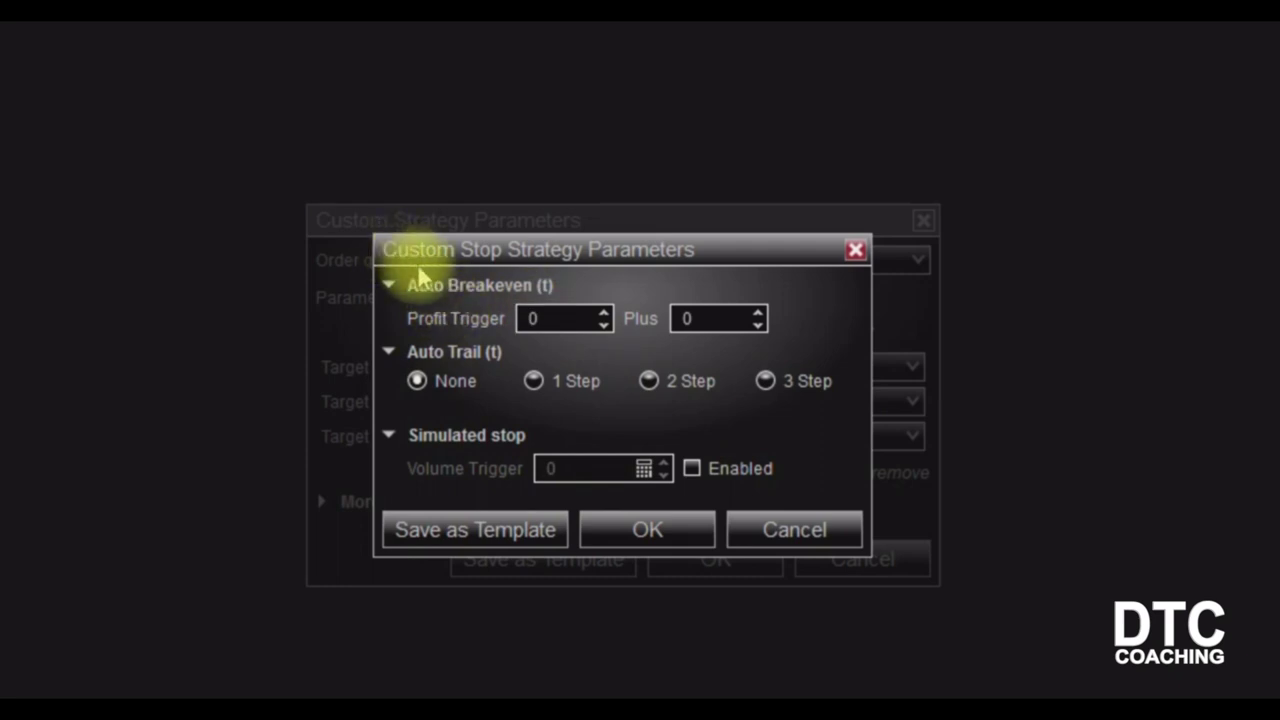
click(529, 318)
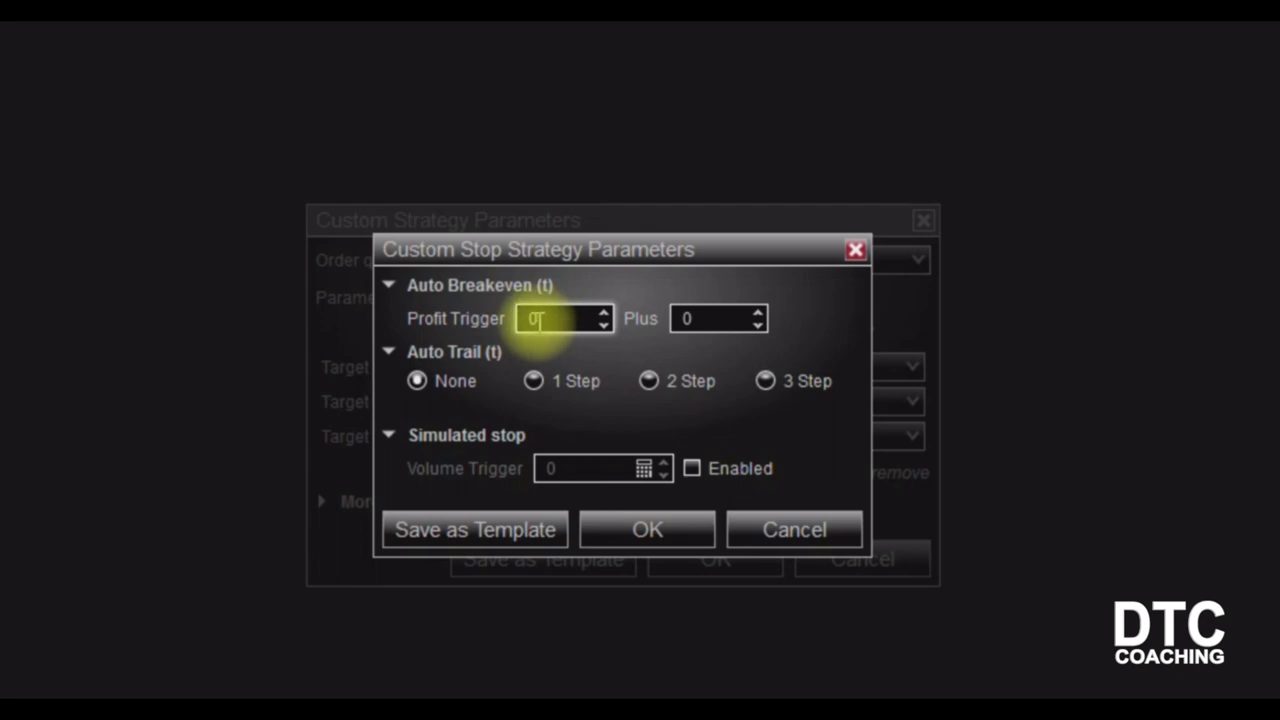
click(538, 318)
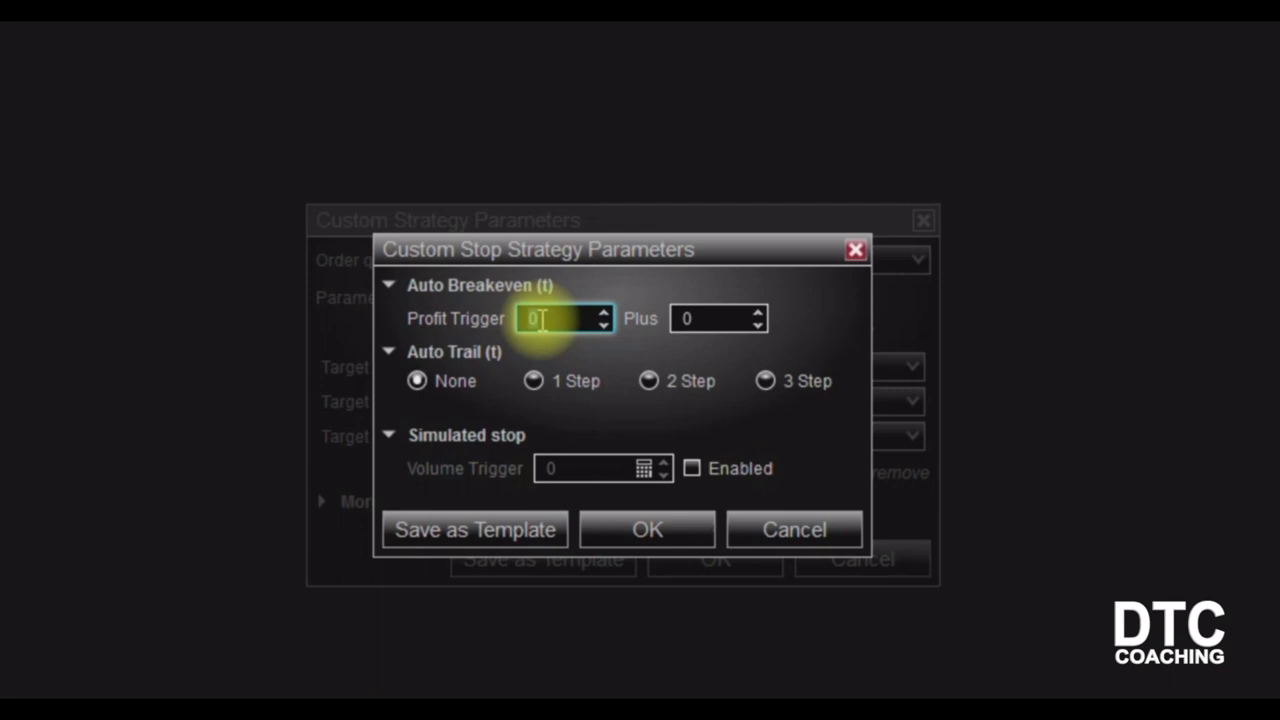
double_click(540, 318)
text(20)
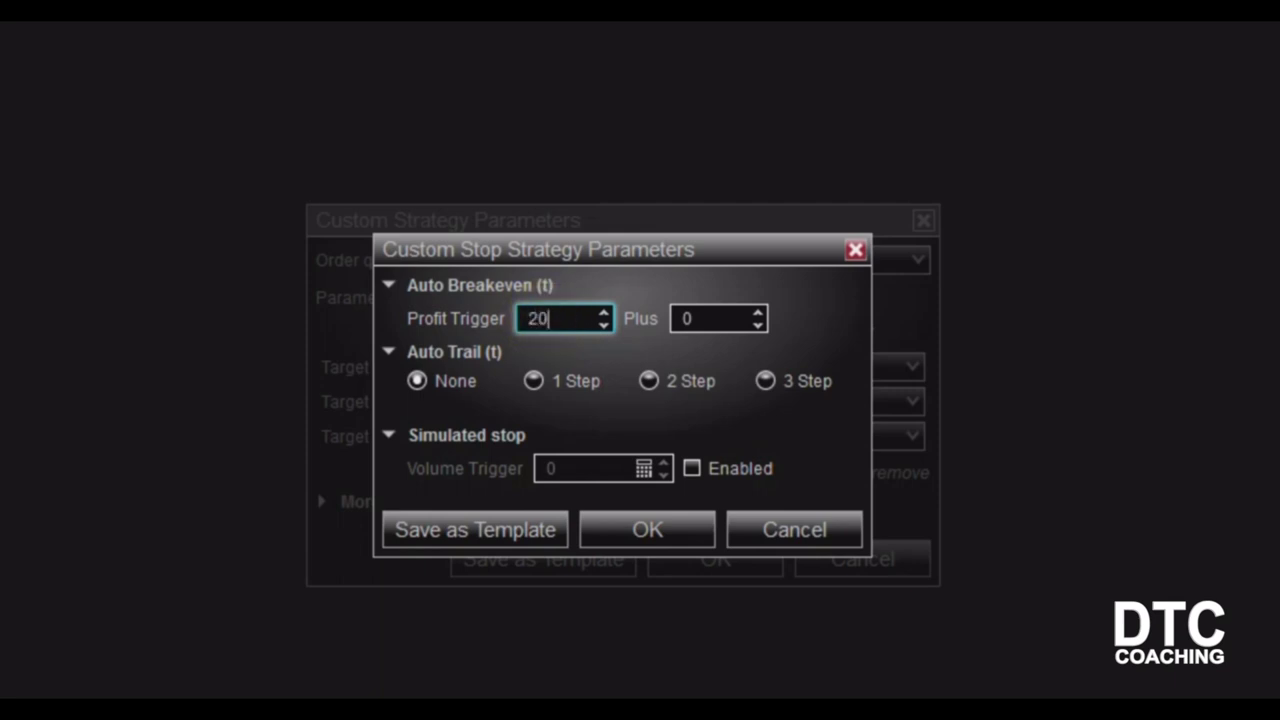
click(714, 319)
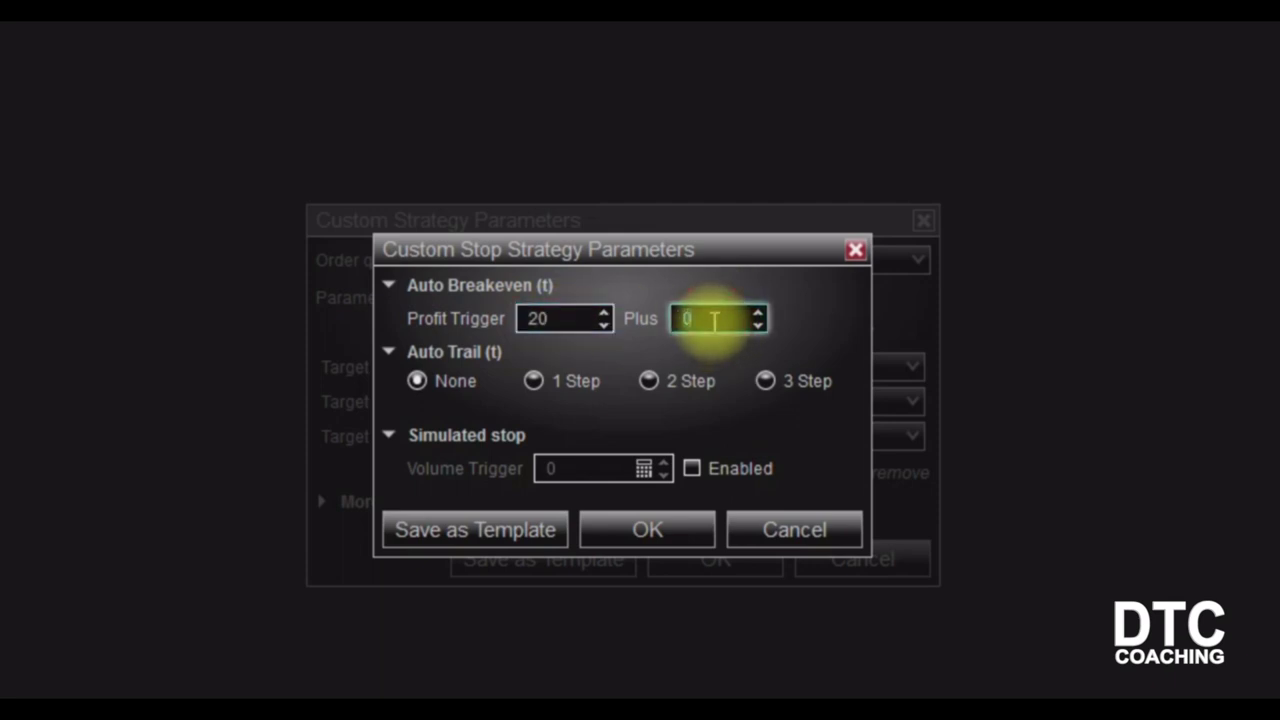
text(4)
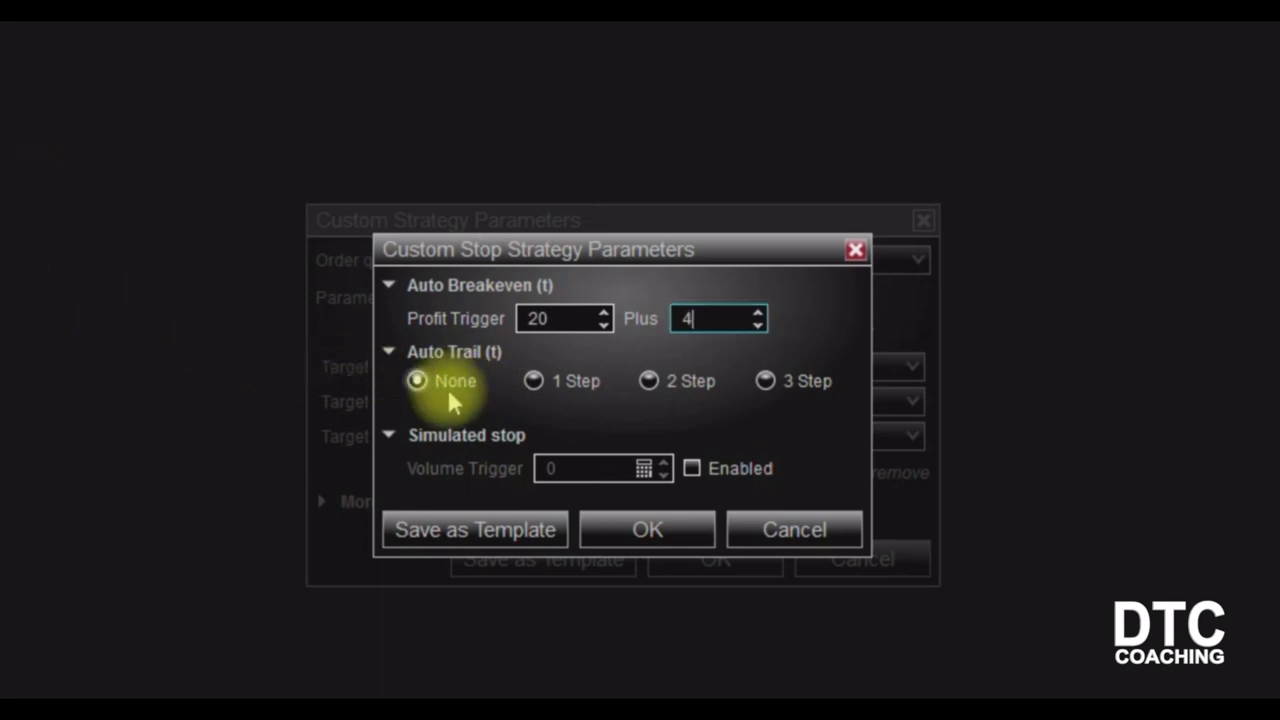
Step: Try the 1 Step, 2 Step and 3 Step auto trail options and return auto trail to None
click(535, 383)
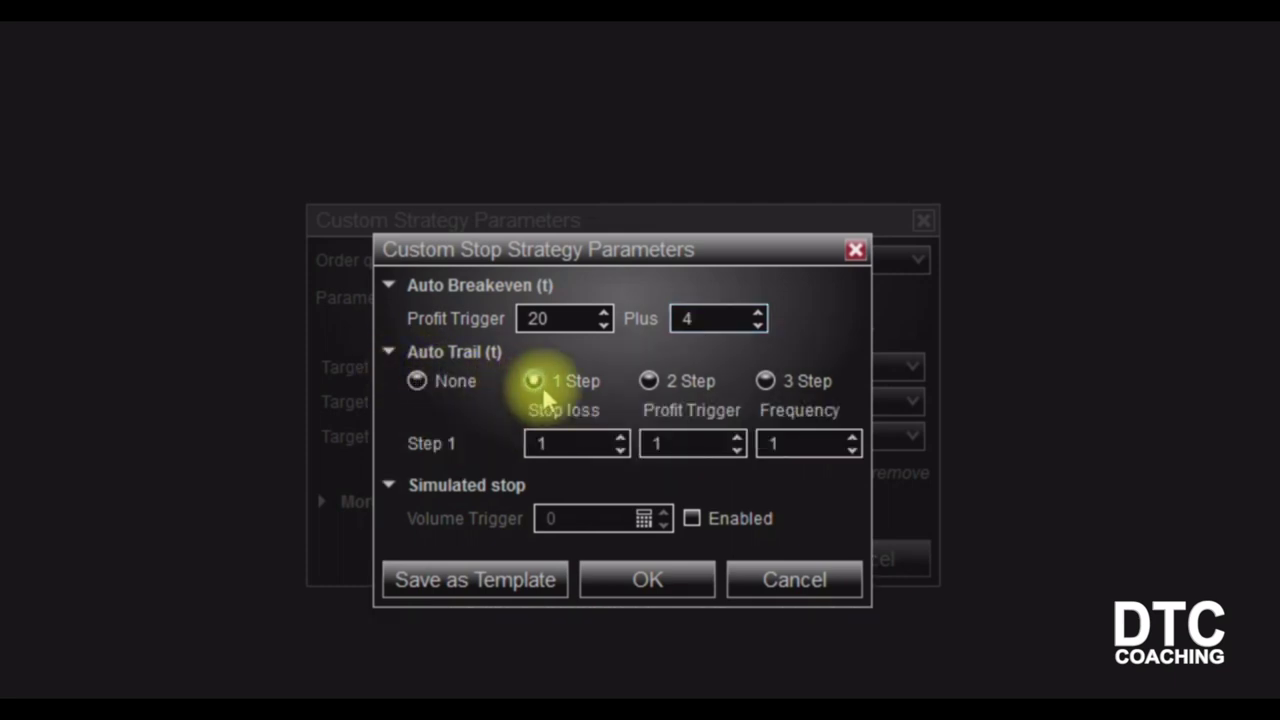
click(650, 381)
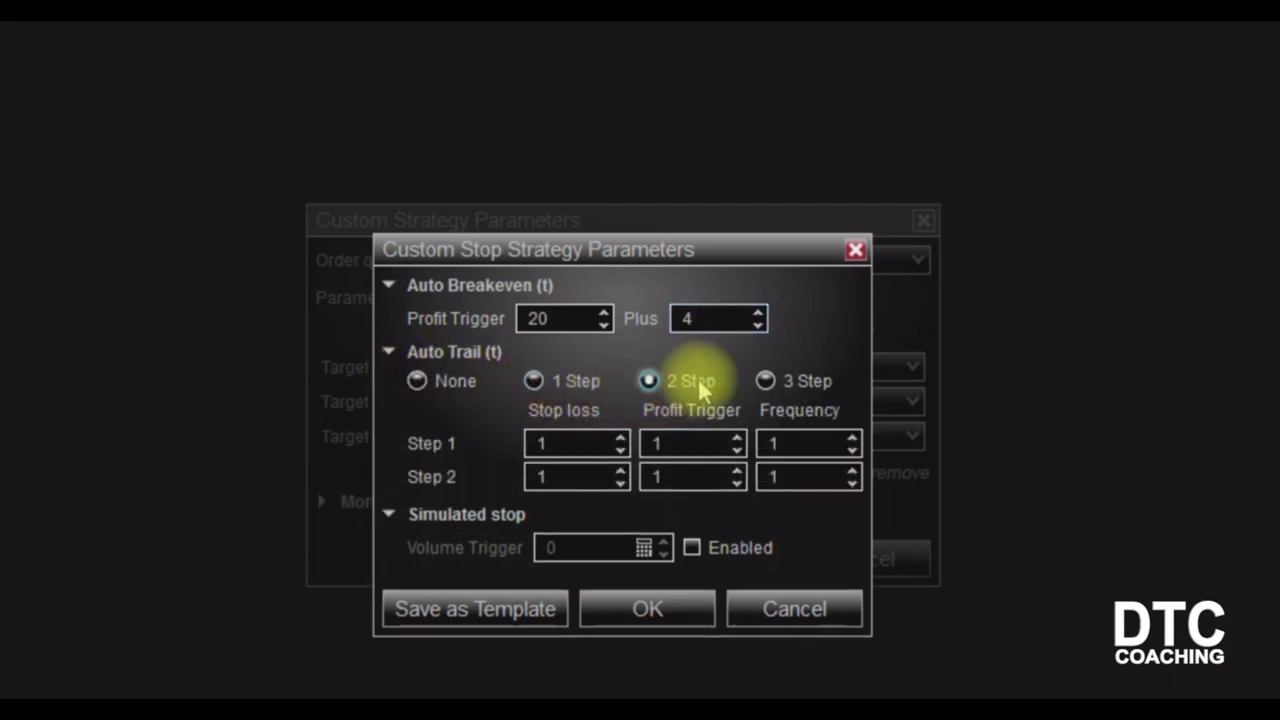
click(766, 384)
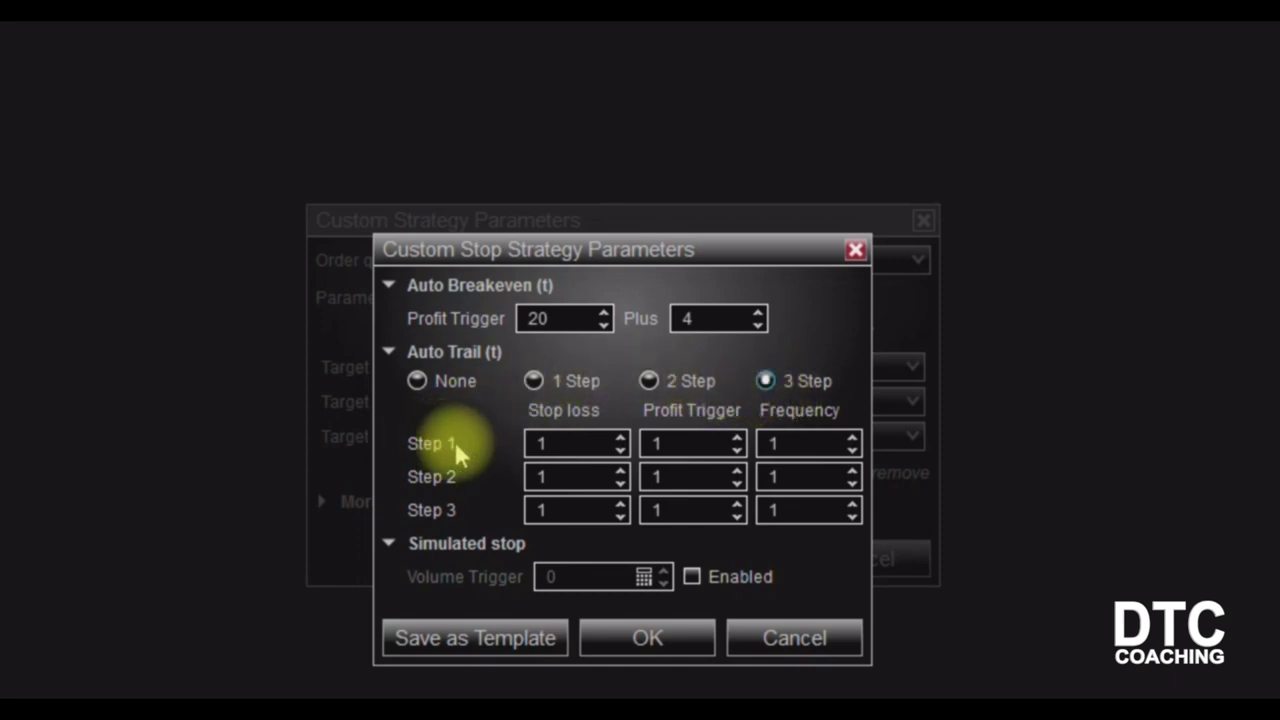
click(417, 384)
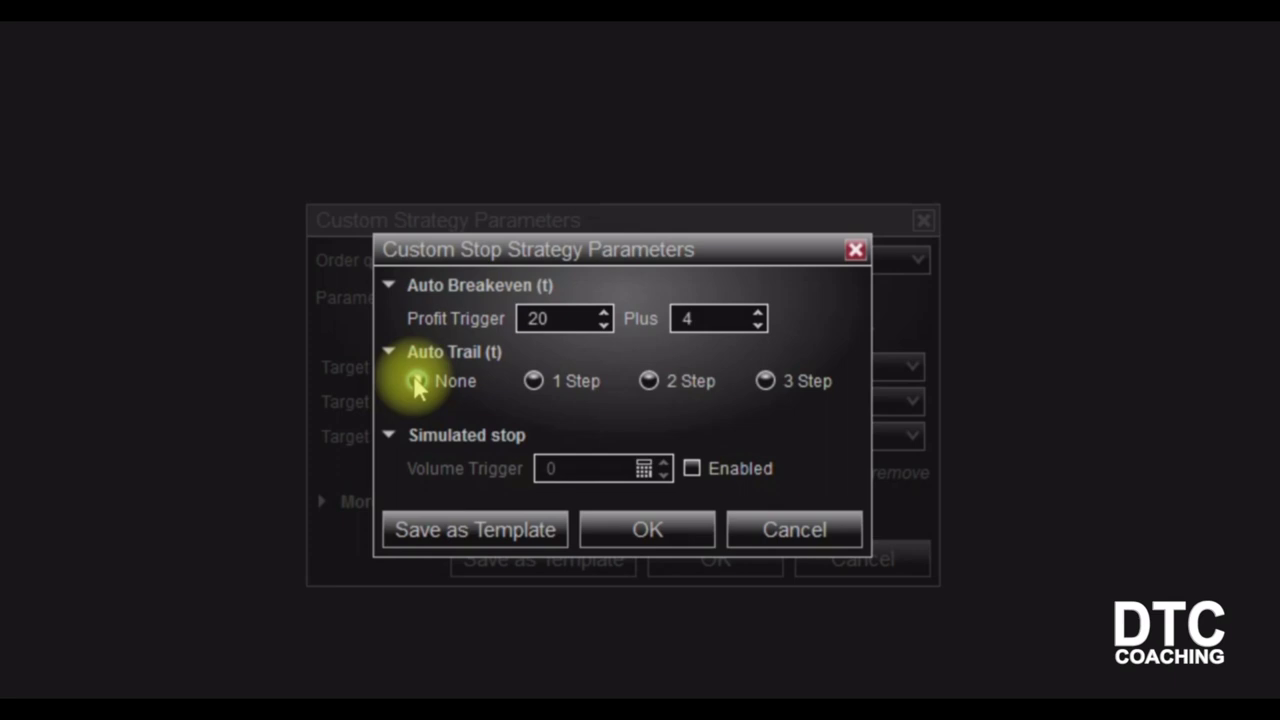
Step: Choose the 1 Step auto trail and set Step 1's stop loss and profit trigger to 20 ticks each
click(535, 380)
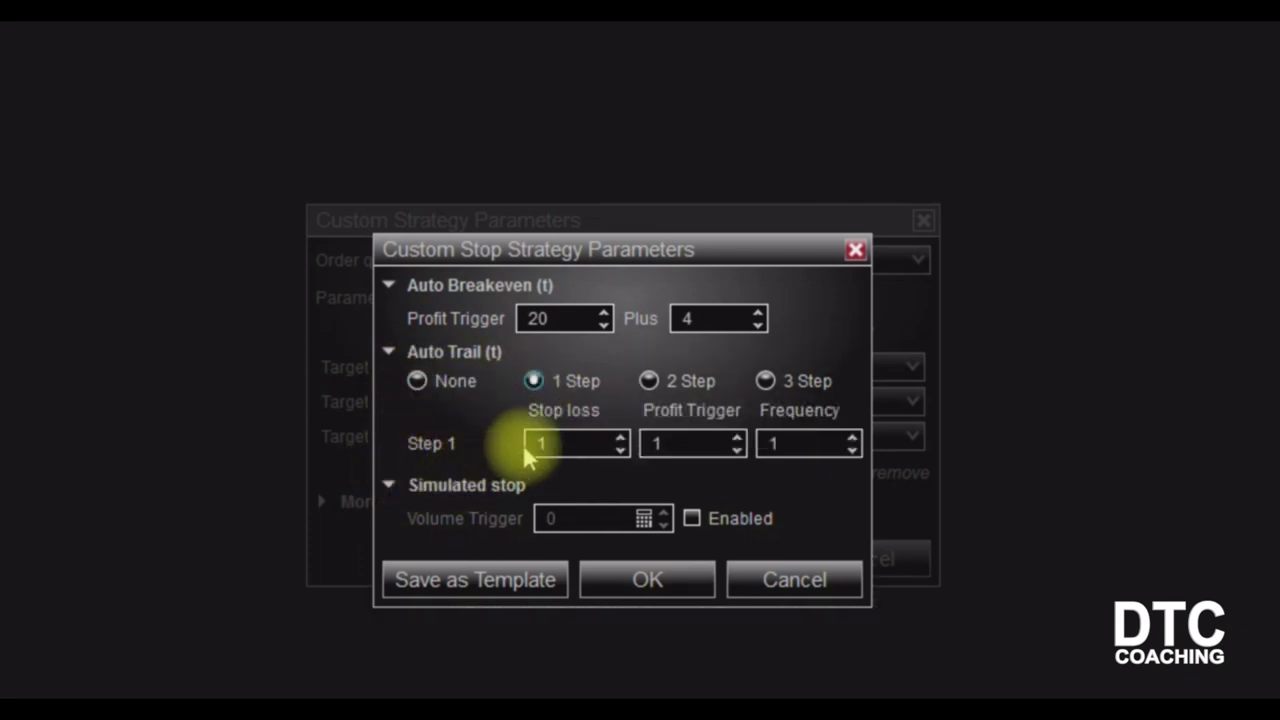
click(573, 447)
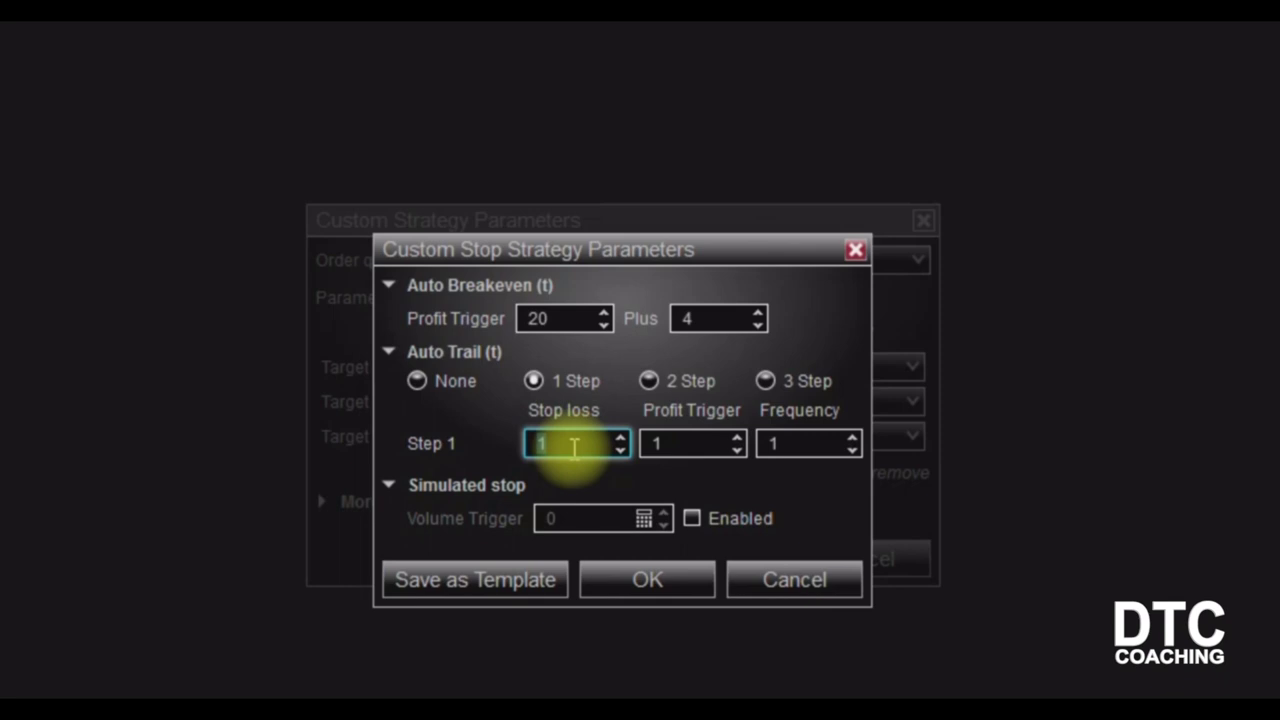
text(2)
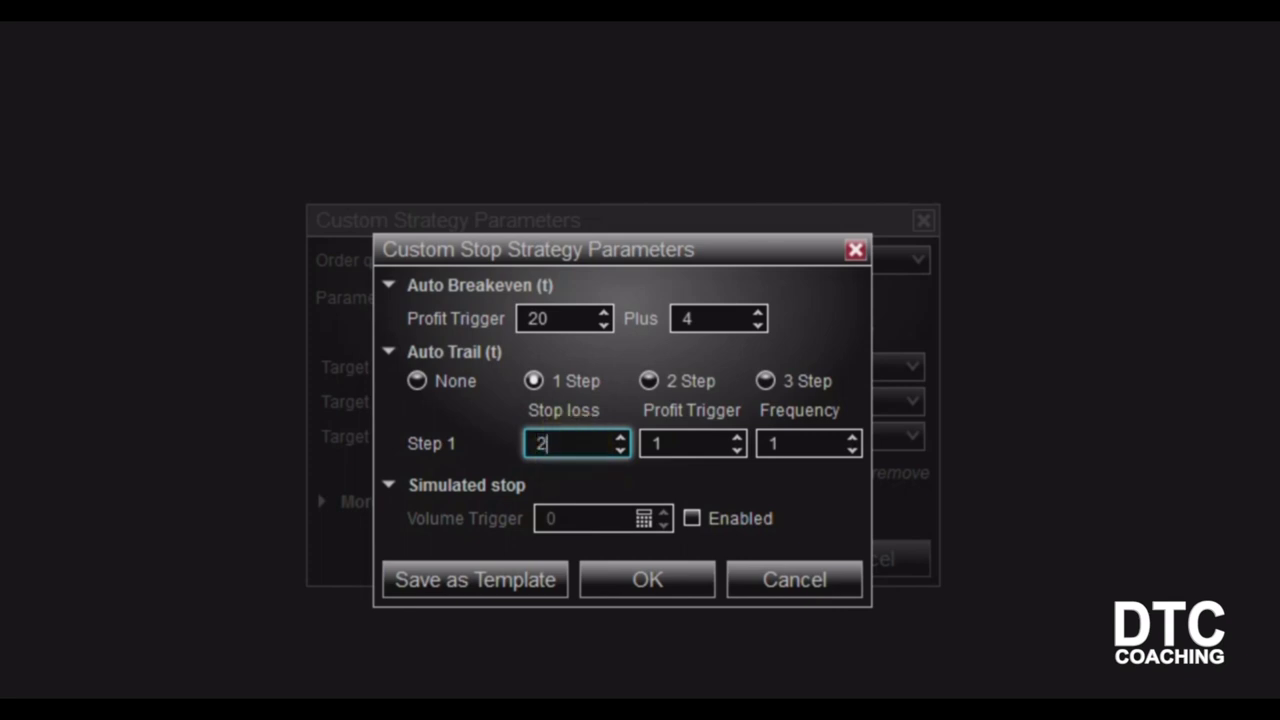
text(0)
click(657, 443)
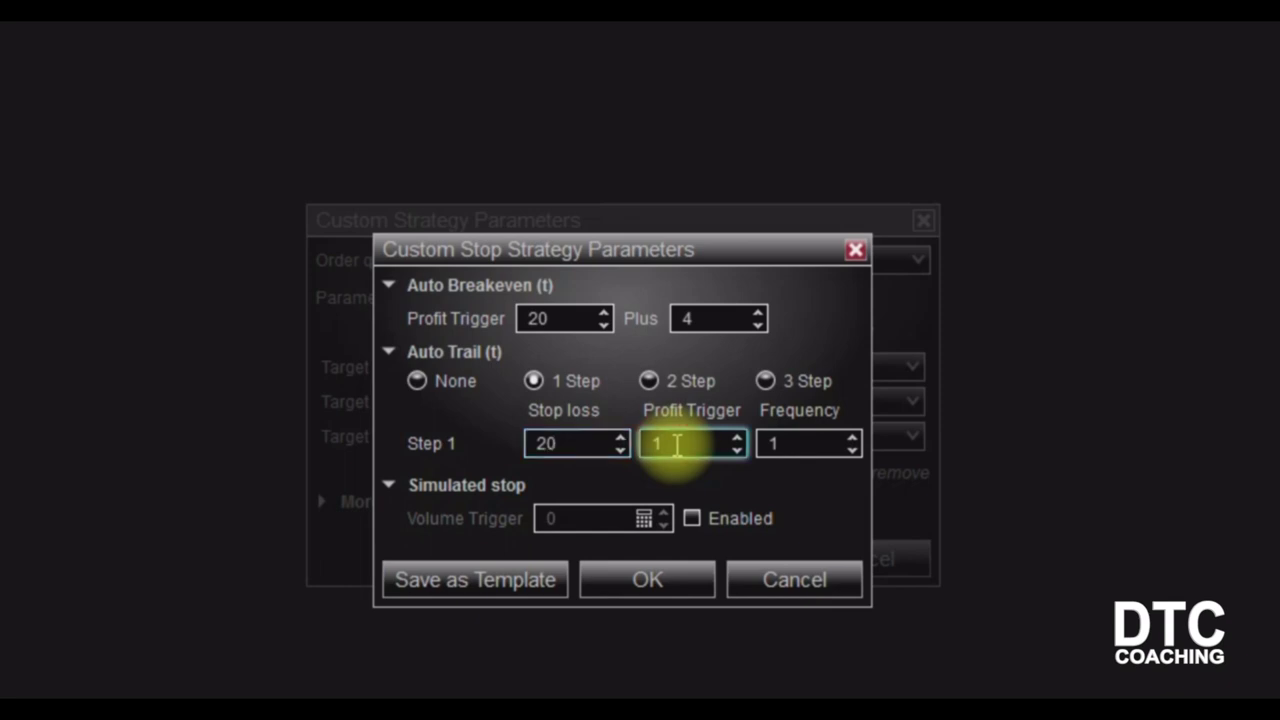
click(677, 446)
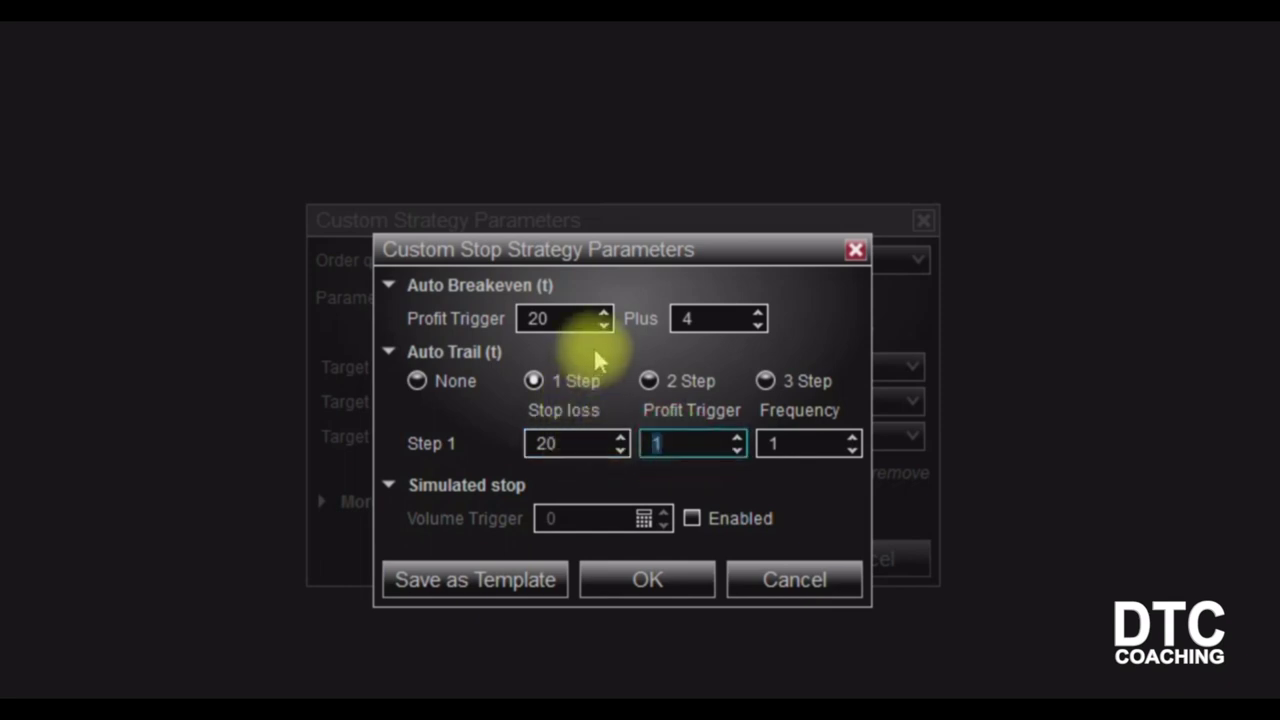
key(BackSpace)
text(20)
Step: Try auto trail frequencies of 3 and 2 for Step 1 and settle on 4
click(795, 442)
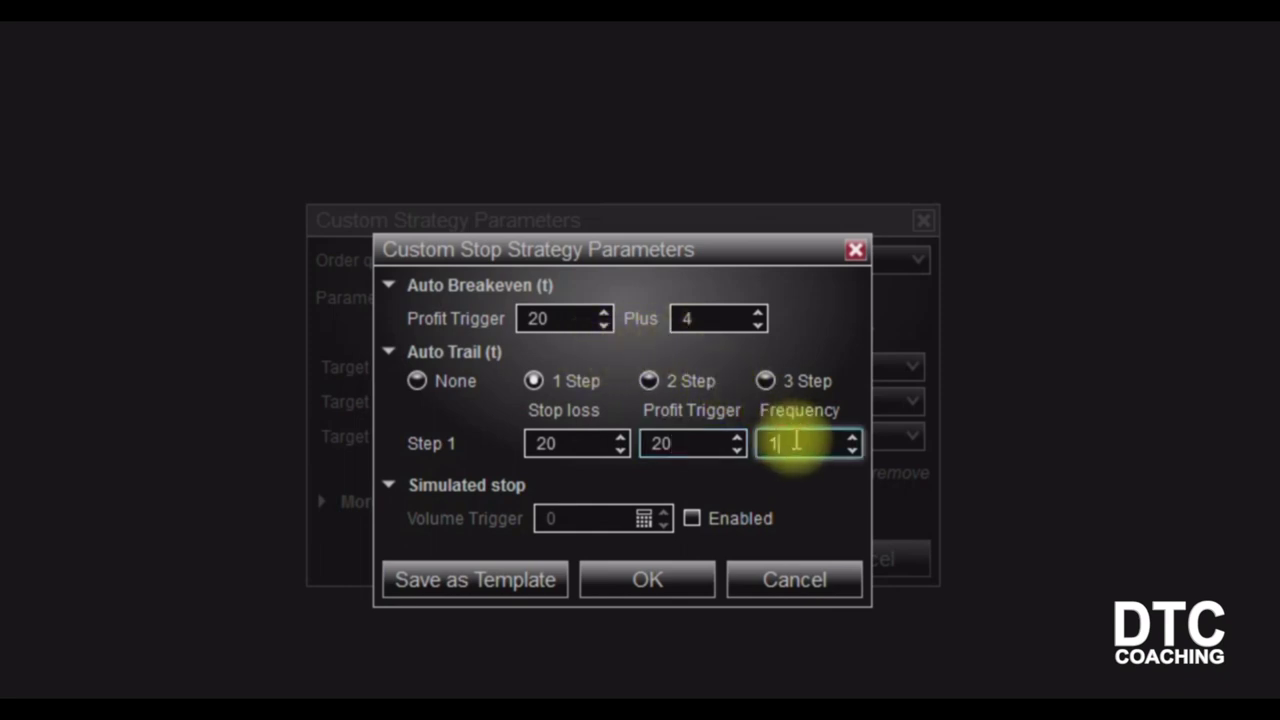
key(BackSpace)
text(3)
key(BackSpace)
text(2)
key(BackSpace)
text(4)
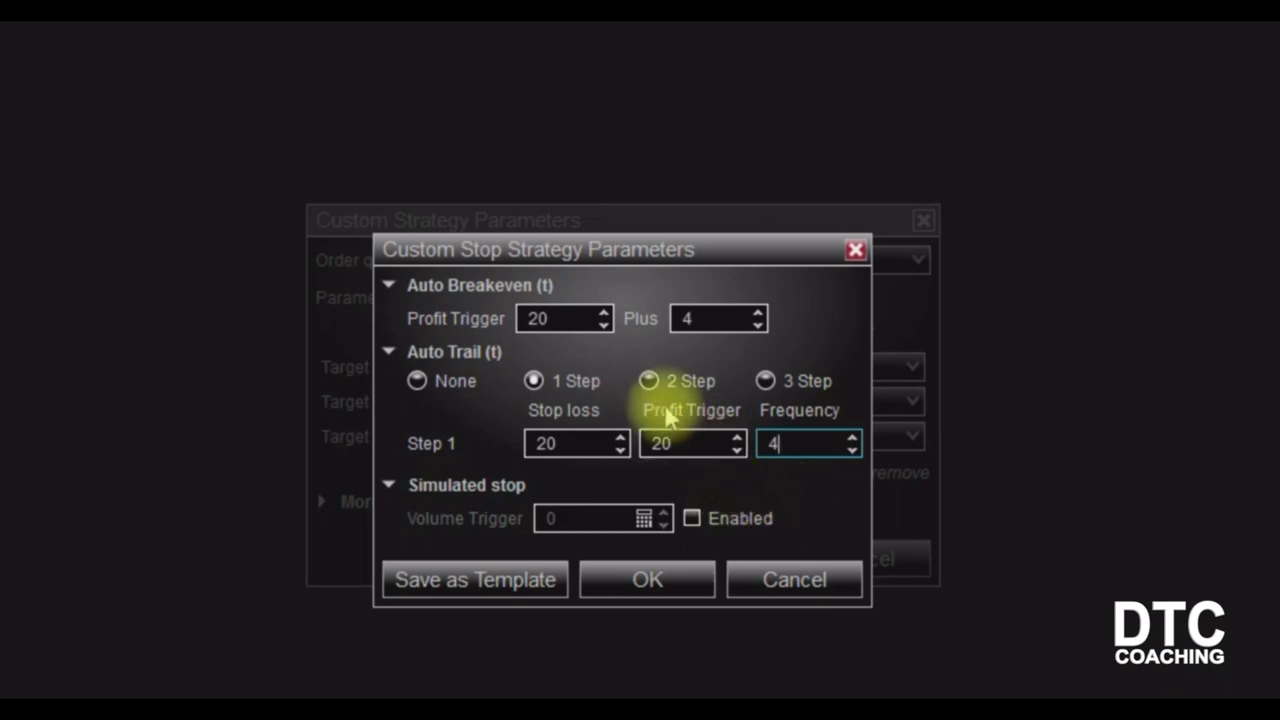
Step: Switch the auto trail to 2 Step and set Step 2's stop loss and profit trigger to 30 ticks each
click(650, 383)
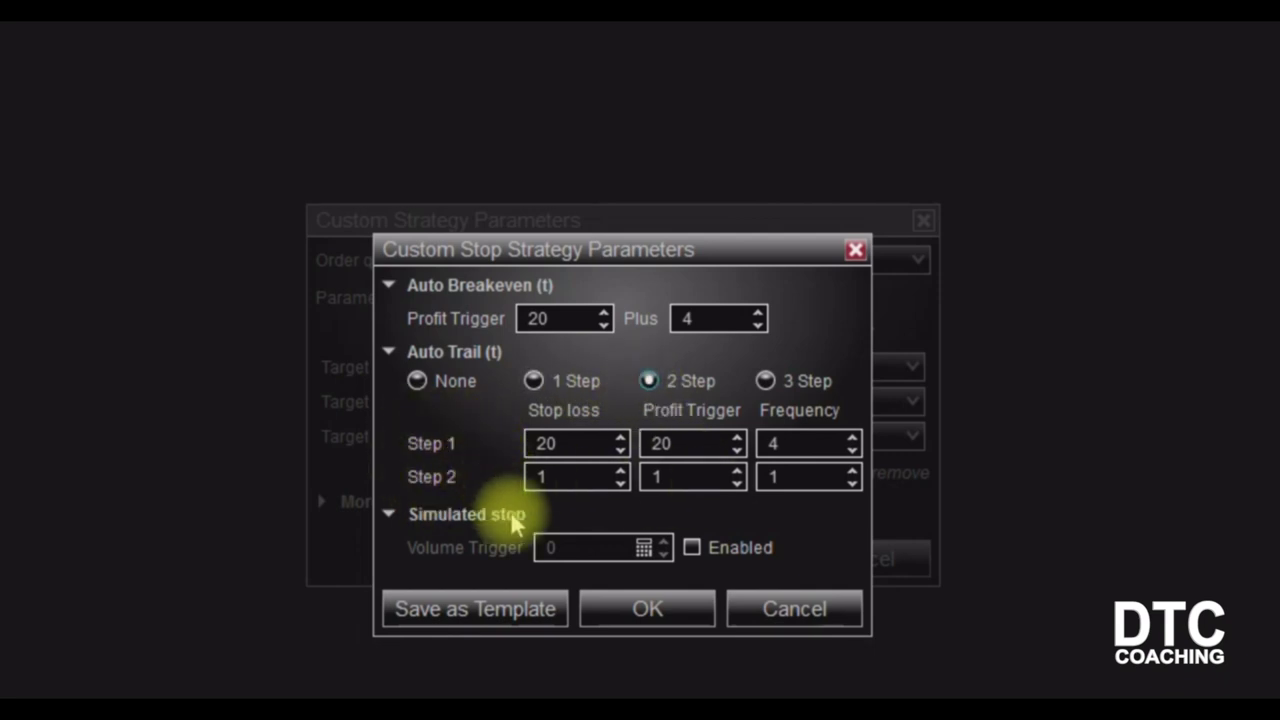
click(580, 486)
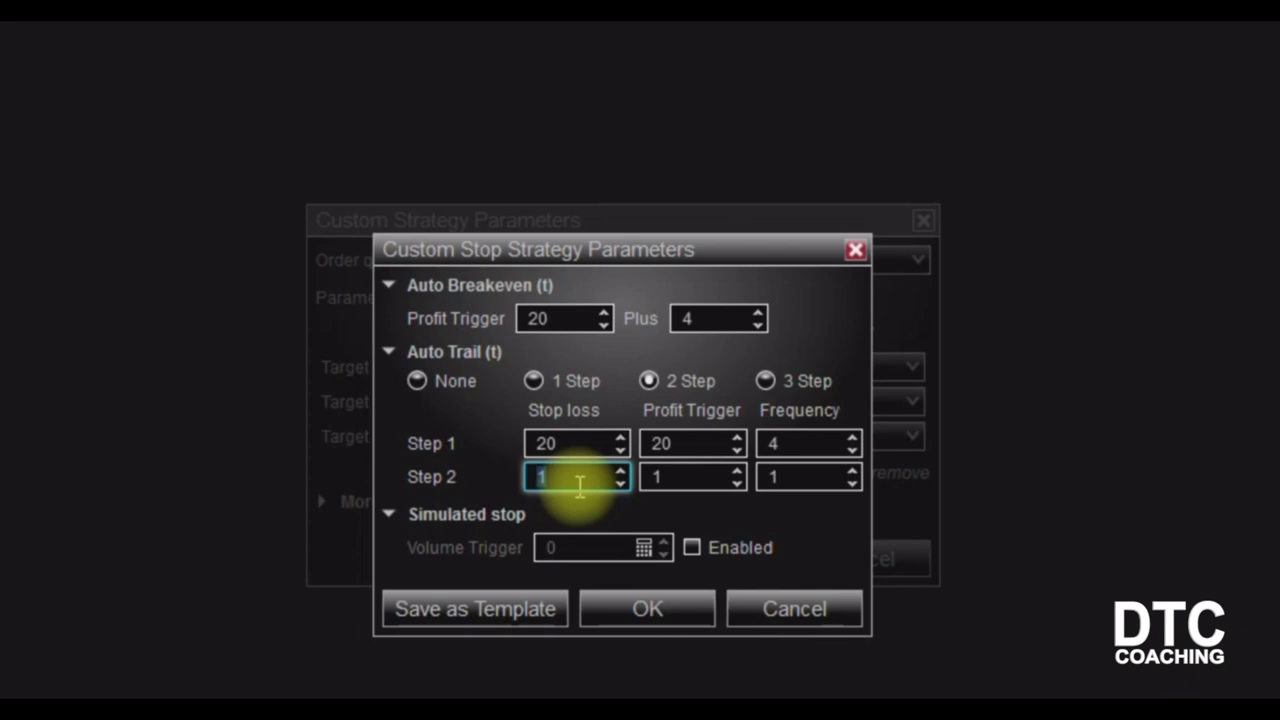
text(30)
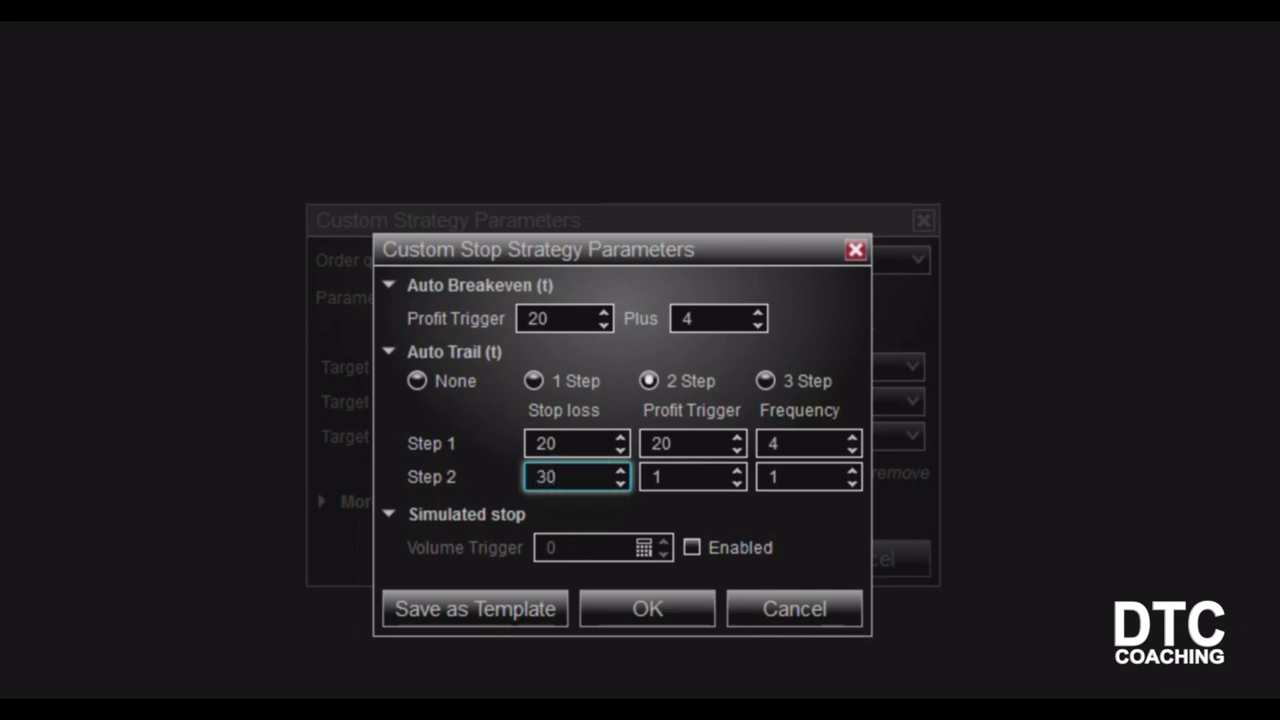
click(665, 481)
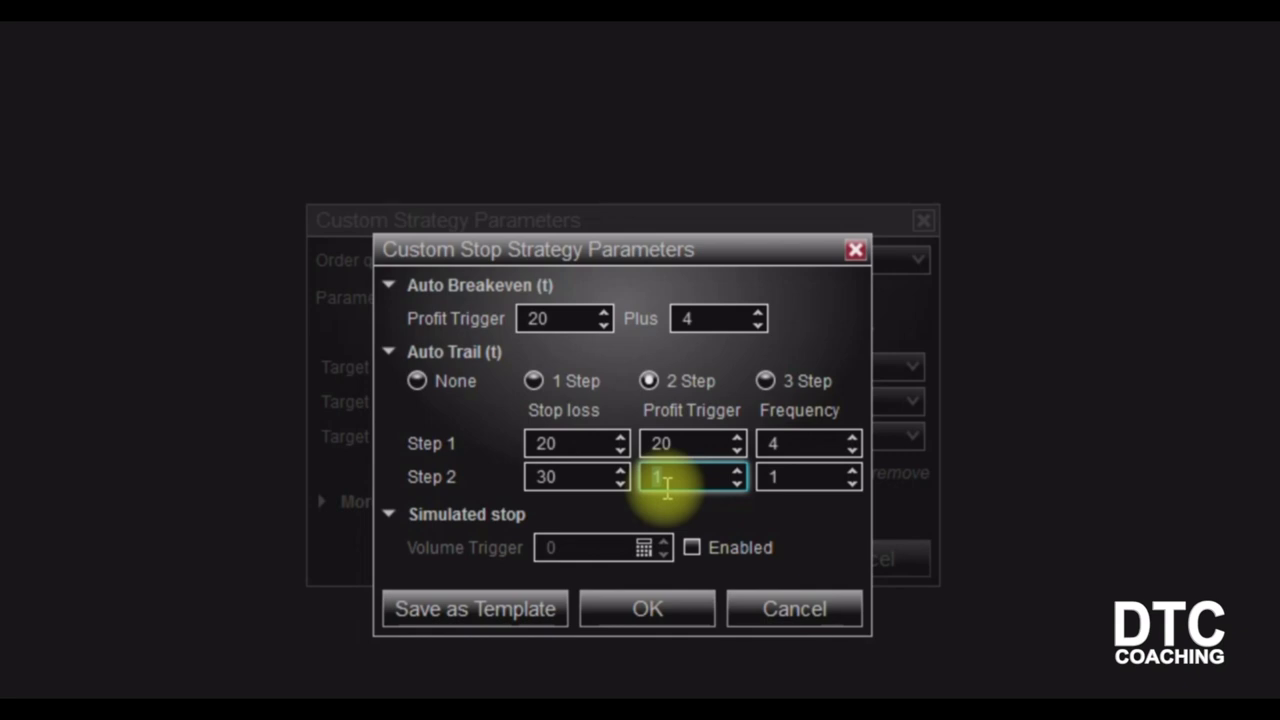
text(30)
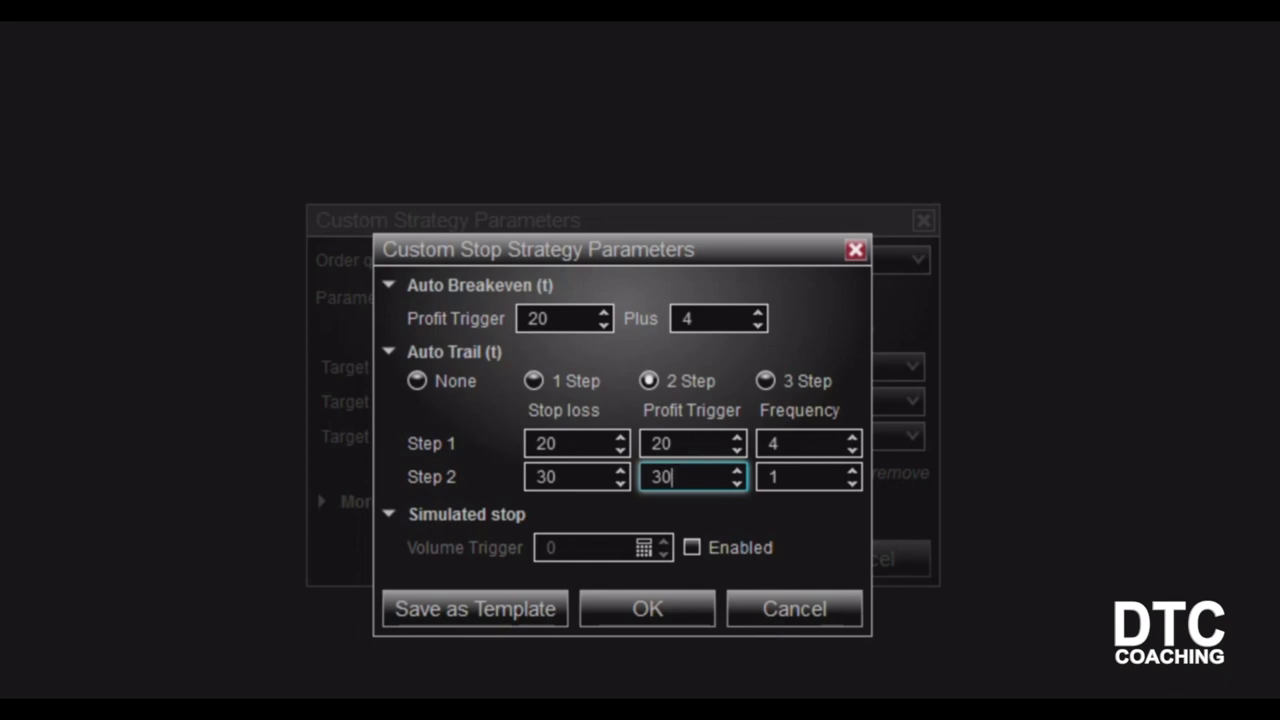
click(816, 482)
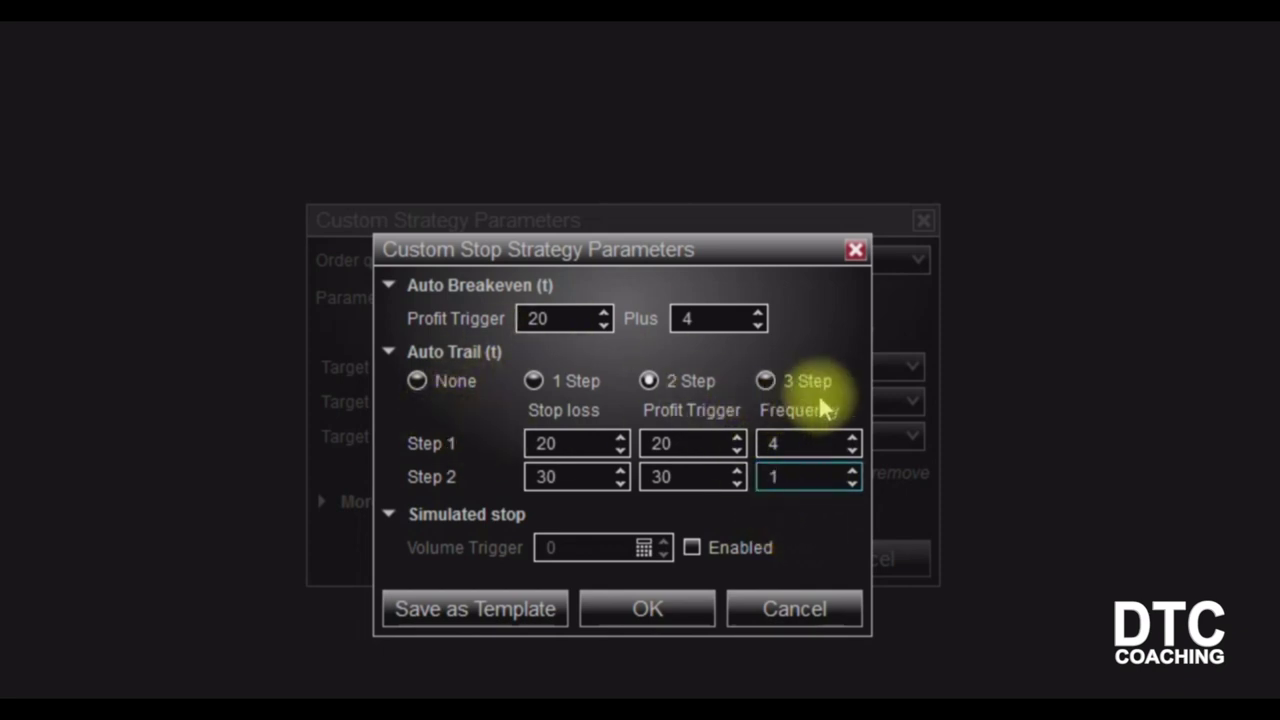
Step: Preview the 3 Step auto trail, return to 2 Step and accept the custom stop strategy
click(766, 382)
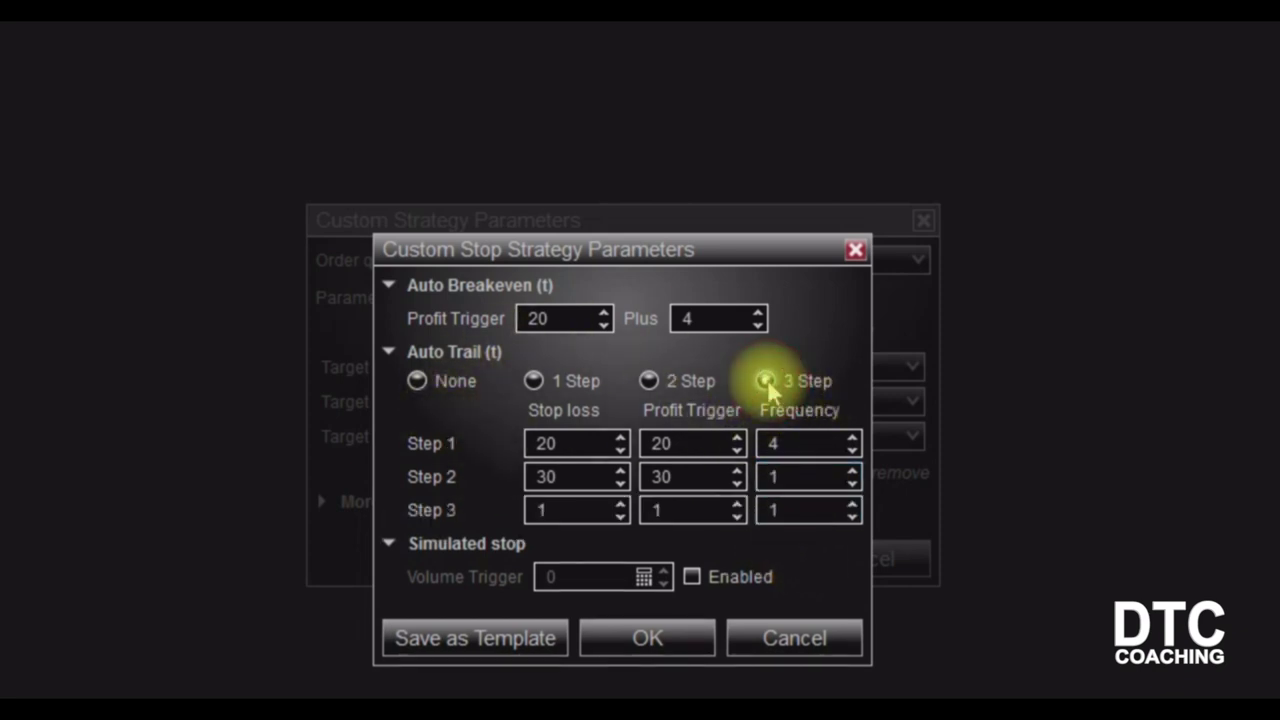
click(650, 384)
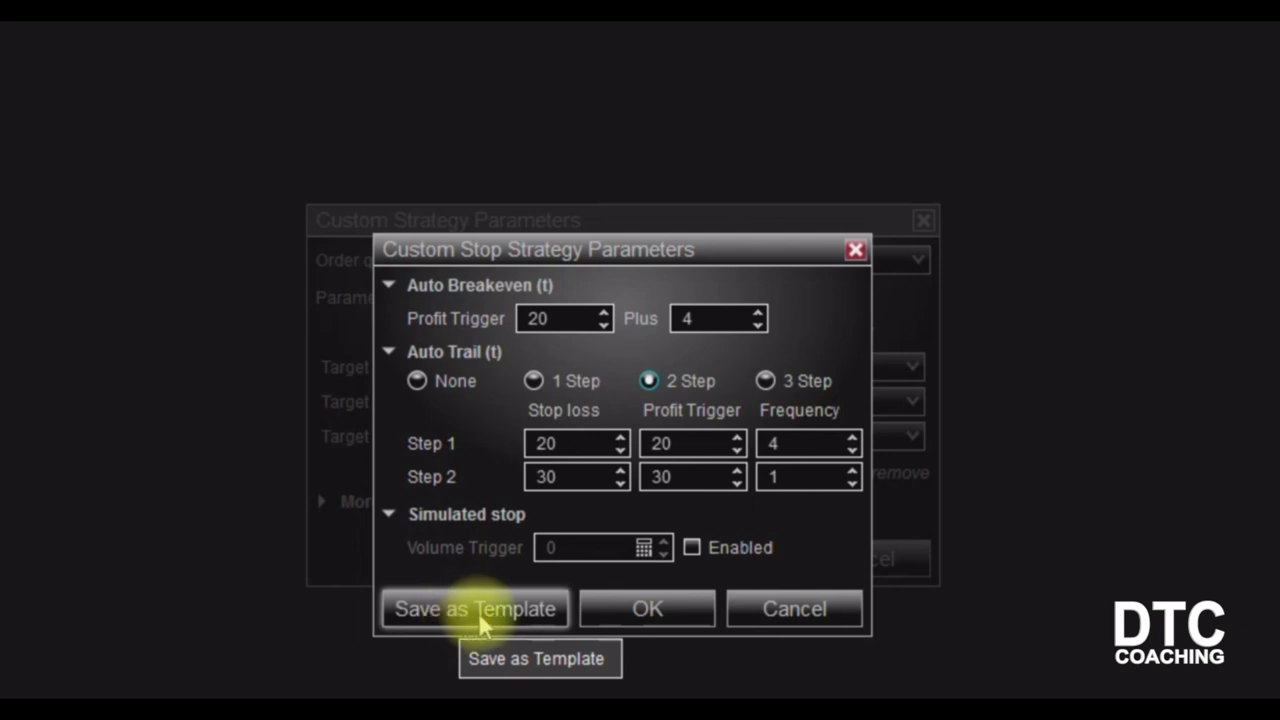
click(636, 615)
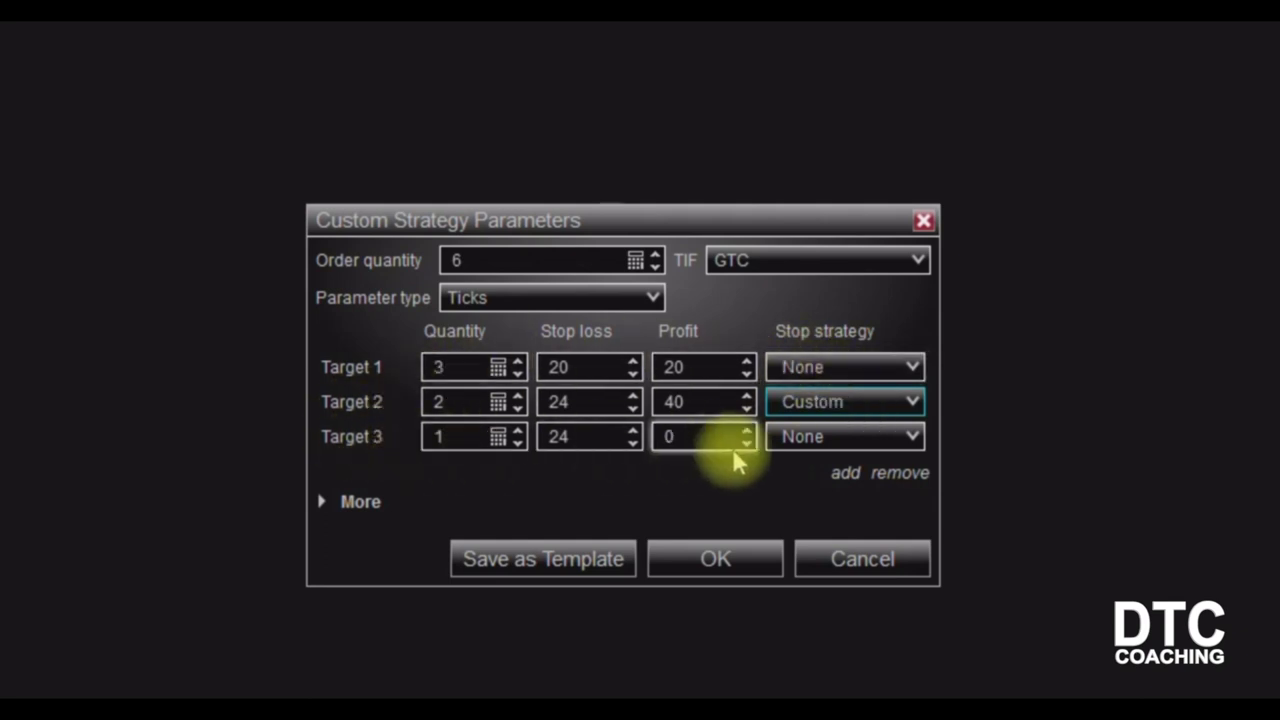
Step: Assign the saved stop strategy template ATM 14 - 28 AT TRL to Target 3
click(815, 438)
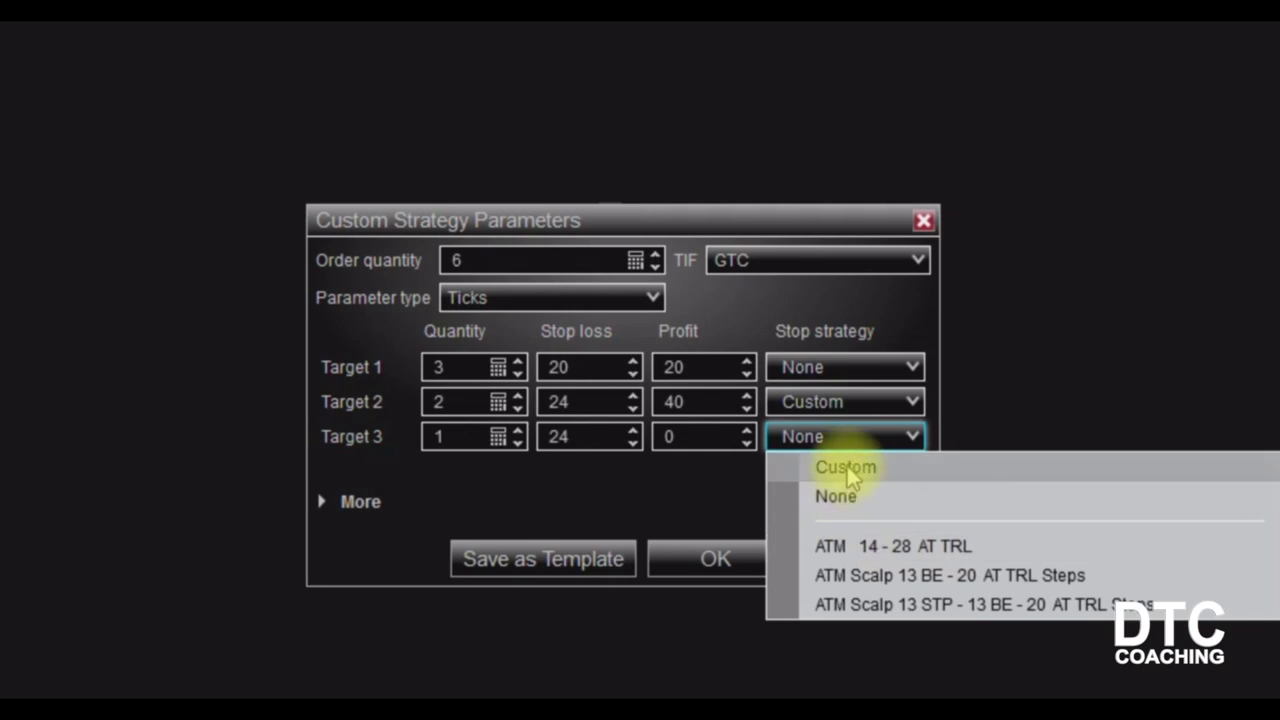
mouse_move(828, 543)
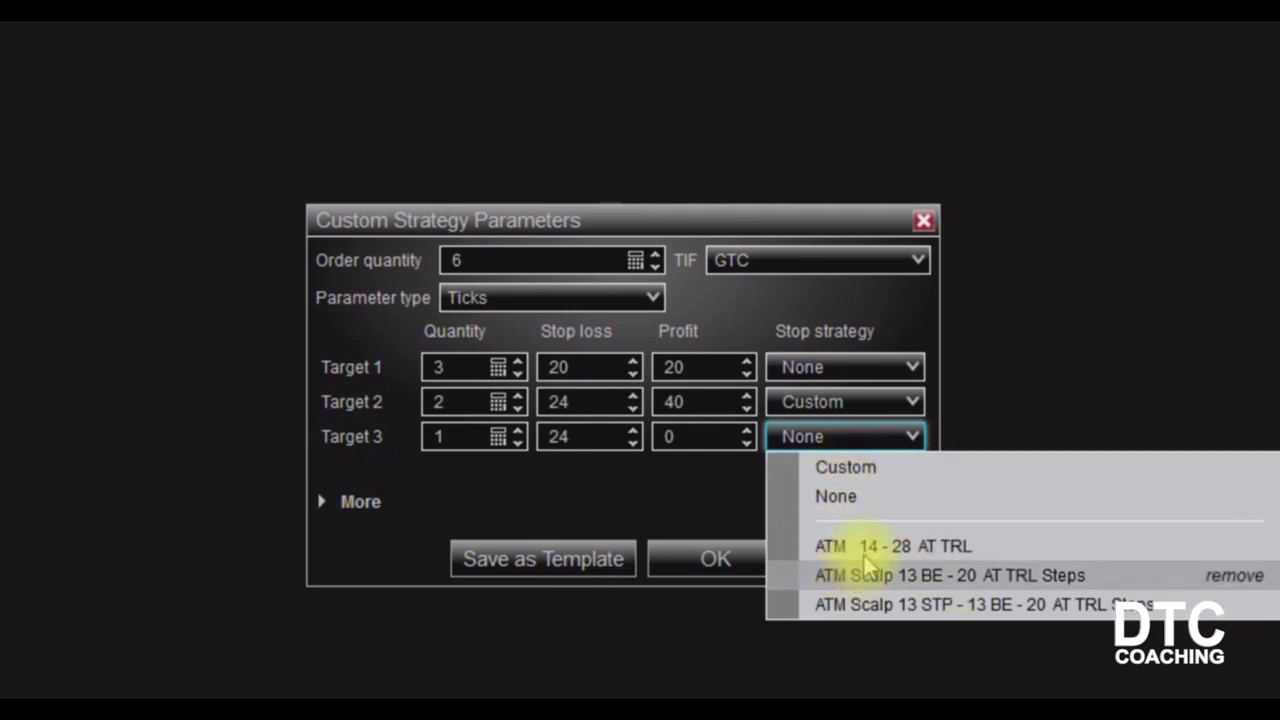
click(862, 546)
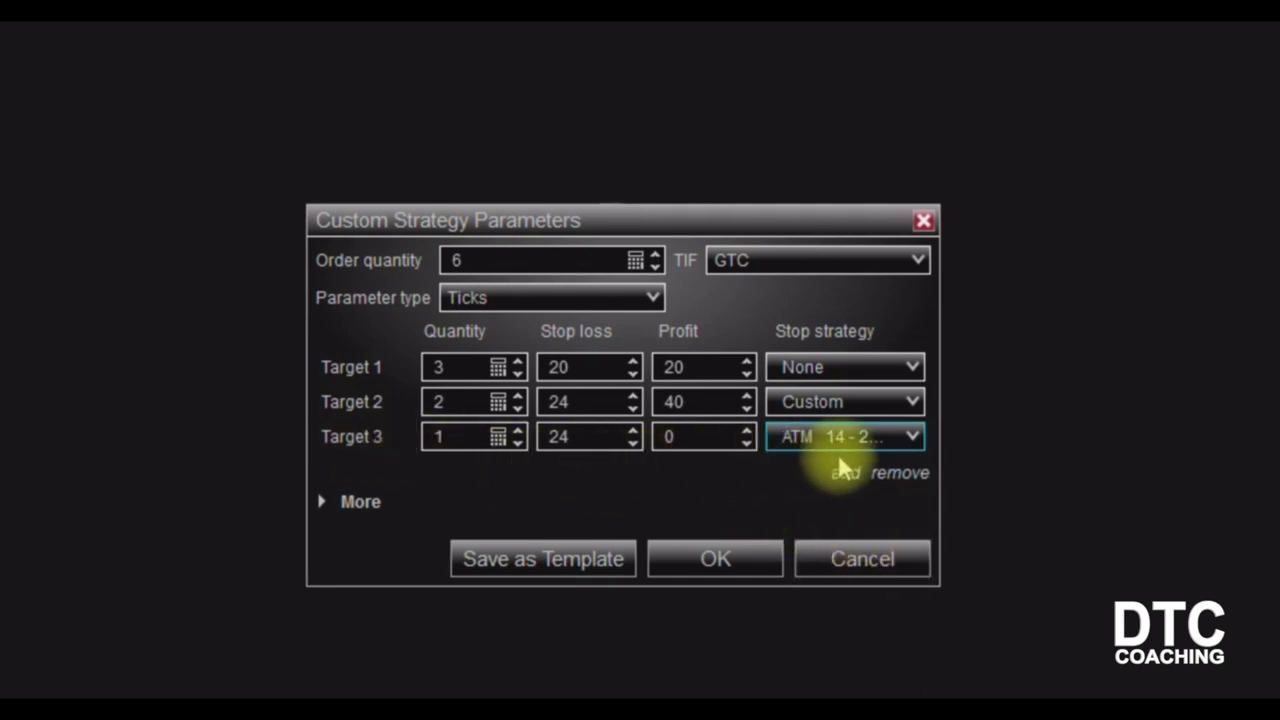
mouse_move(857, 457)
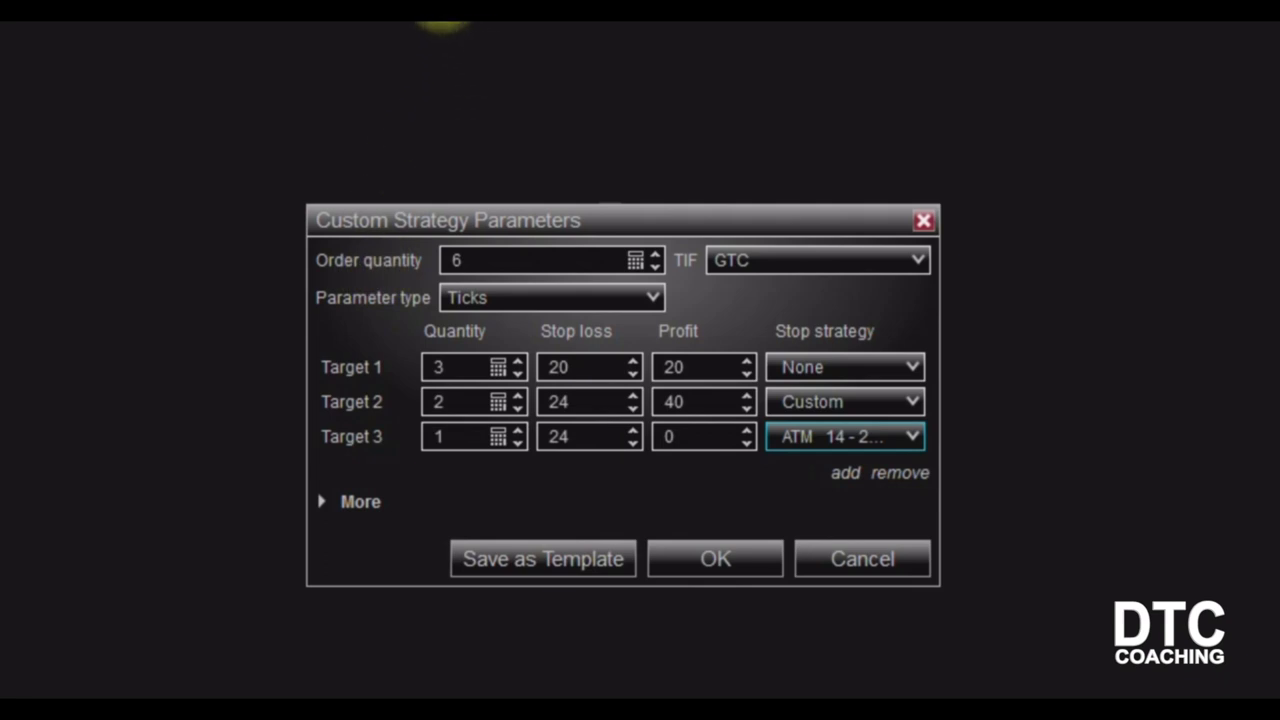
click(442, 20)
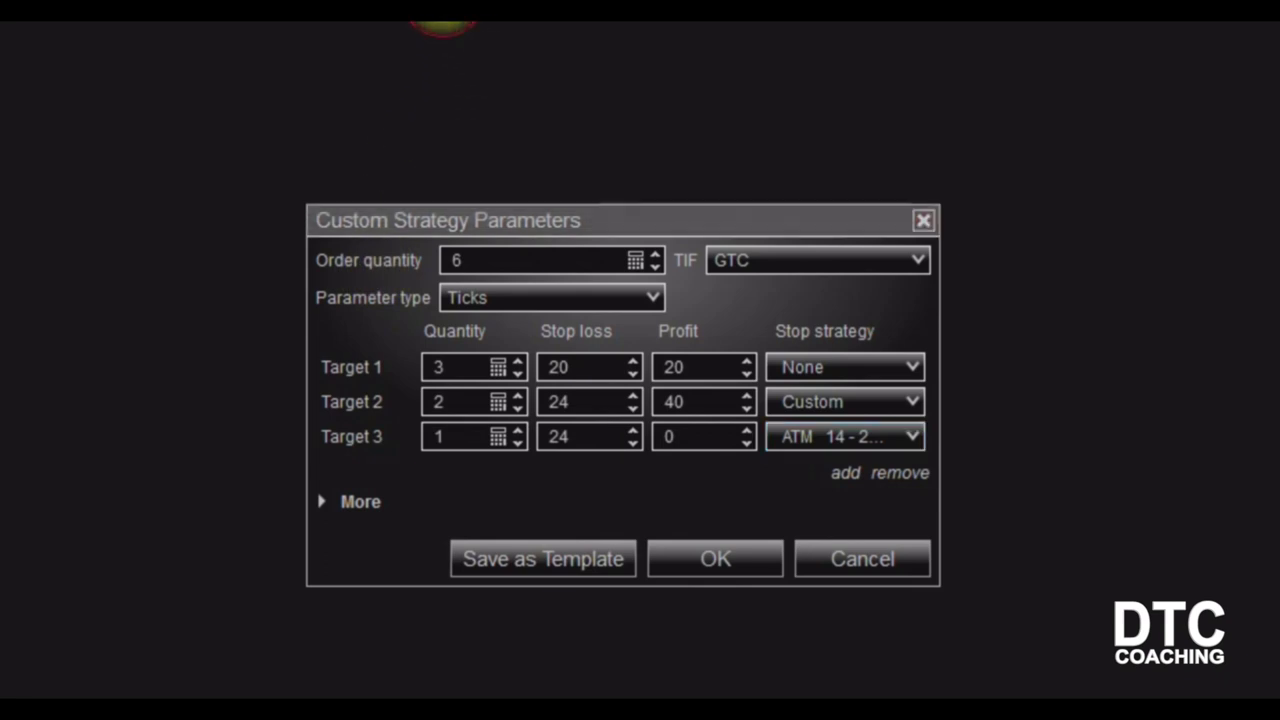